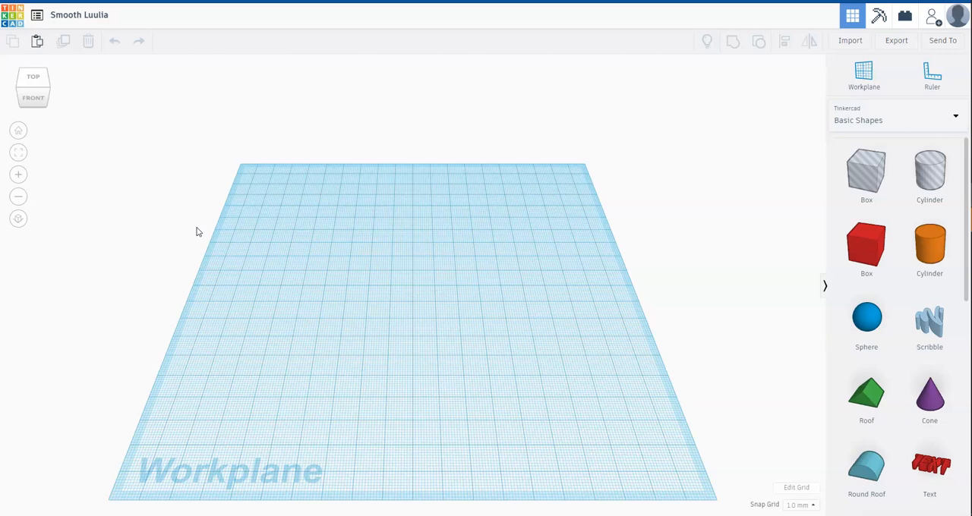
# Rename the design as "Design 1".
pyautogui.click(108, 18)
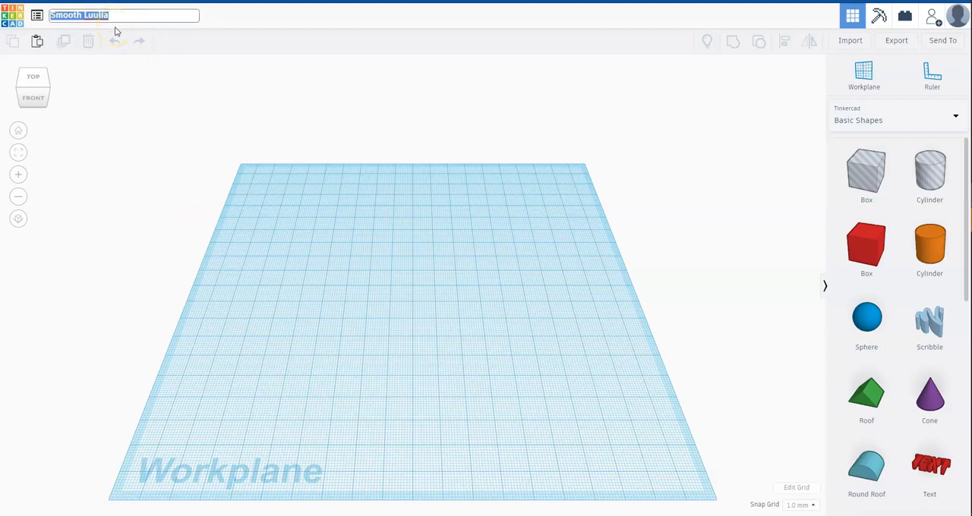
pyautogui.write('Design 1')
pyautogui.click(157, 86)
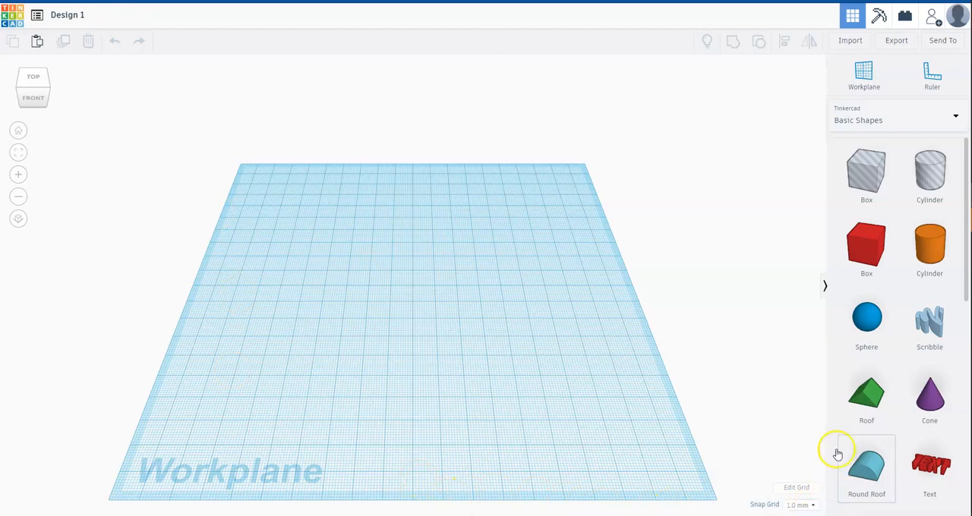
# Open the workplane's grid properties and set the units to inches.
pyautogui.click(812, 490)
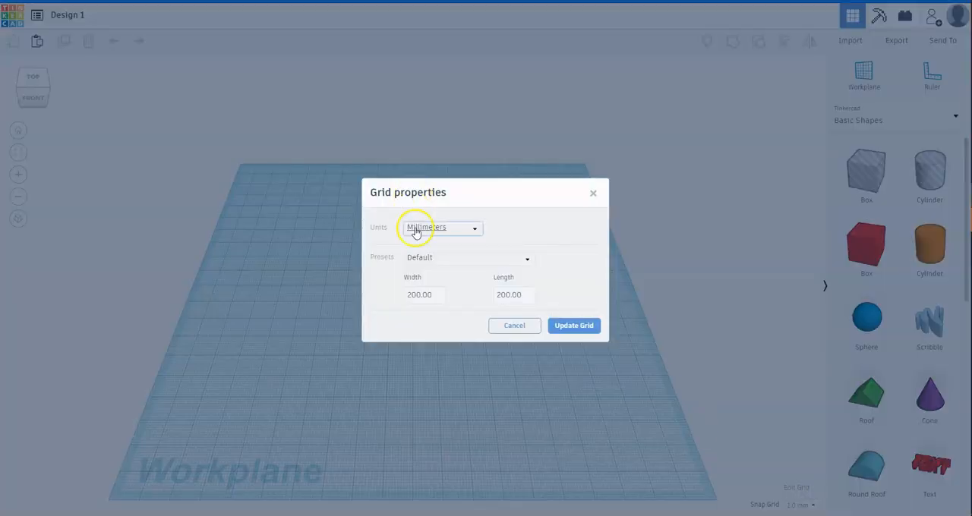
pyautogui.click(457, 233)
pyautogui.click(450, 262)
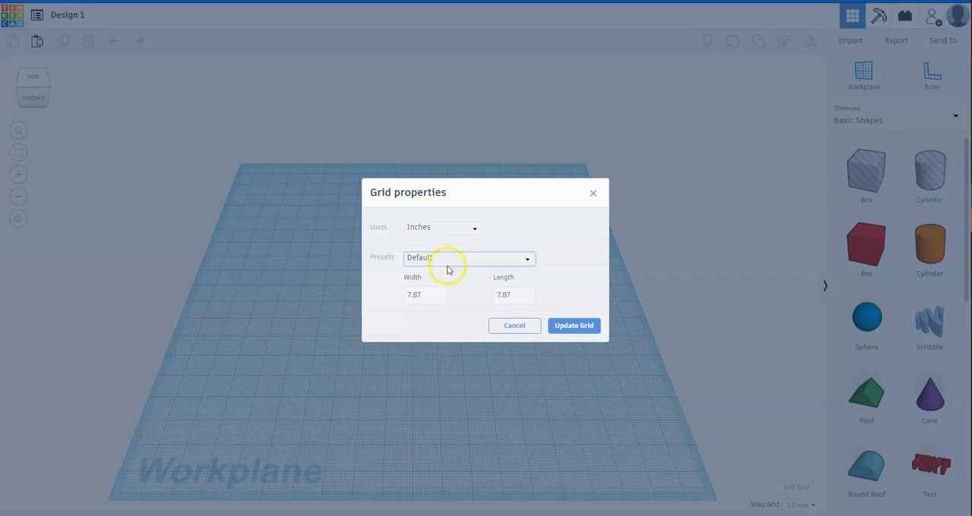
# Set the workplane grid's width and length to 8 inches each and update the grid.
pyautogui.click(422, 298)
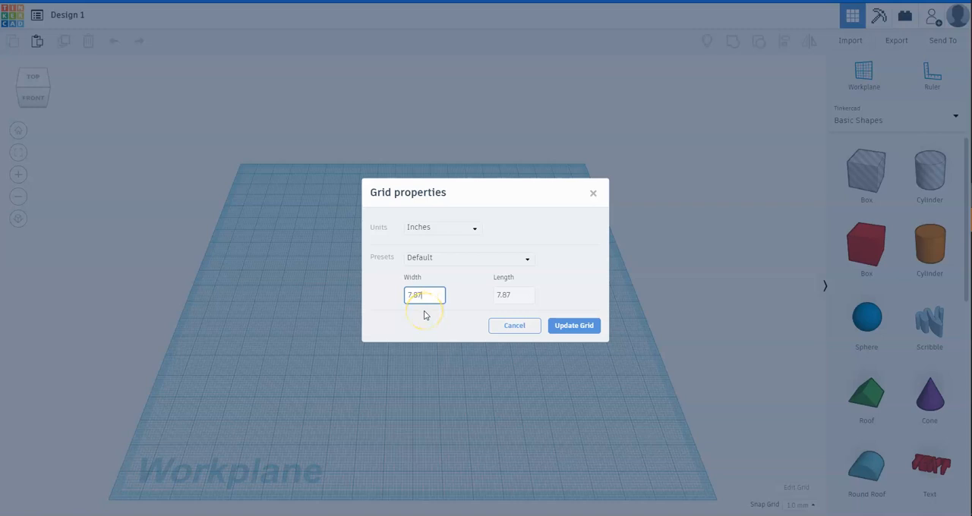
pyautogui.press('BackSpace')
pyautogui.press('BackSpace')
pyautogui.press('BackSpace')
pyautogui.write('8')
pyautogui.click(538, 325)
pyautogui.click(519, 294)
pyautogui.doubleClick(519, 295)
pyautogui.write('8')
pyautogui.click(569, 326)
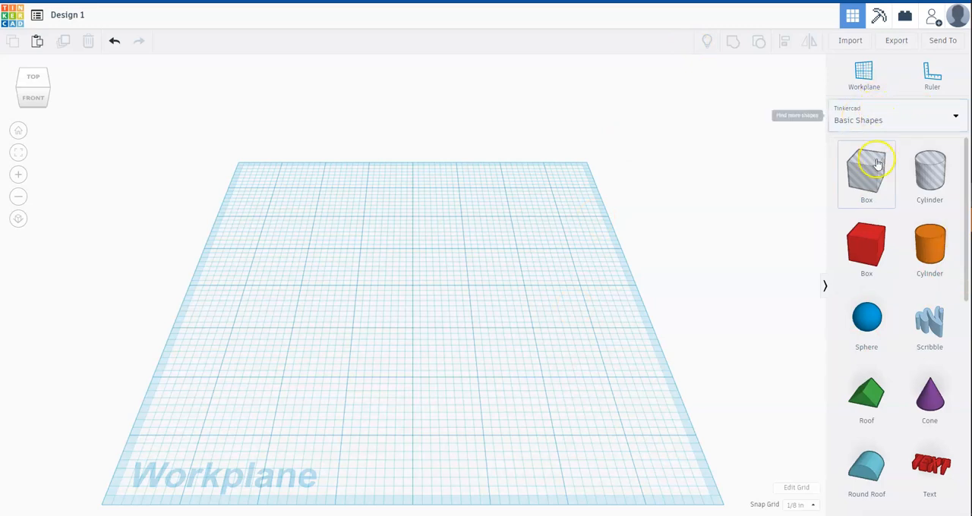
# Browse the basic shapes and place a solid red box near the centre of the workplane.
pyautogui.scroll(-6, 873, 208)
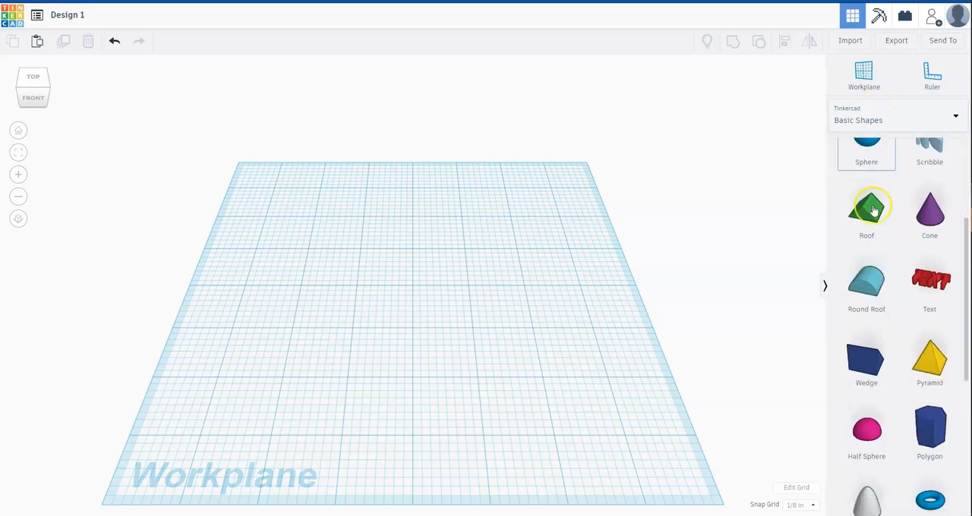
pyautogui.scroll(-1, 873, 210)
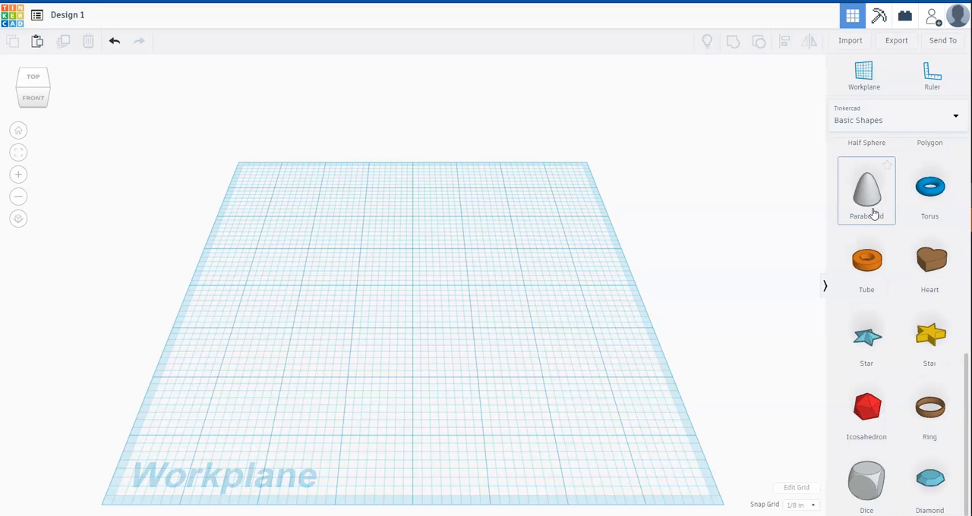
pyautogui.scroll(5, 866, 236)
pyautogui.scroll(8, 856, 258)
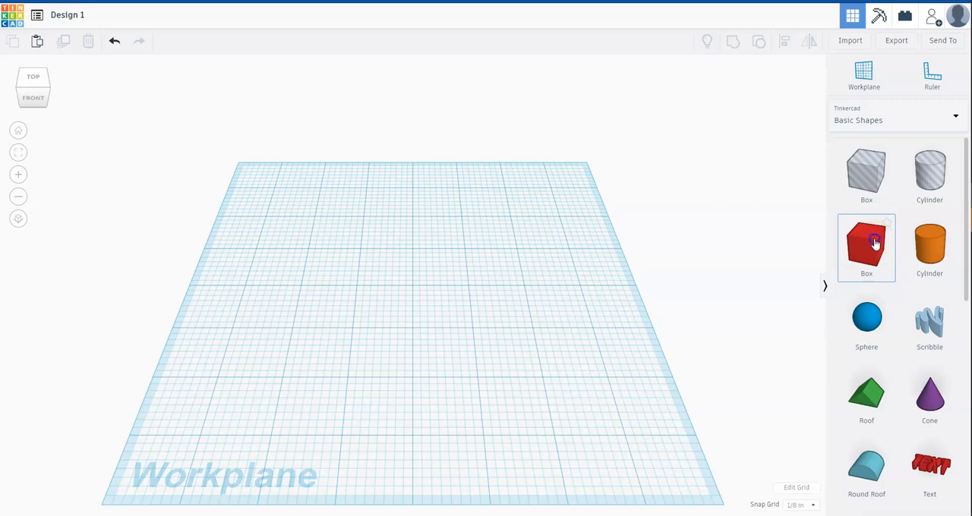
pyautogui.moveTo(876, 244); pyautogui.dragTo(421, 301)
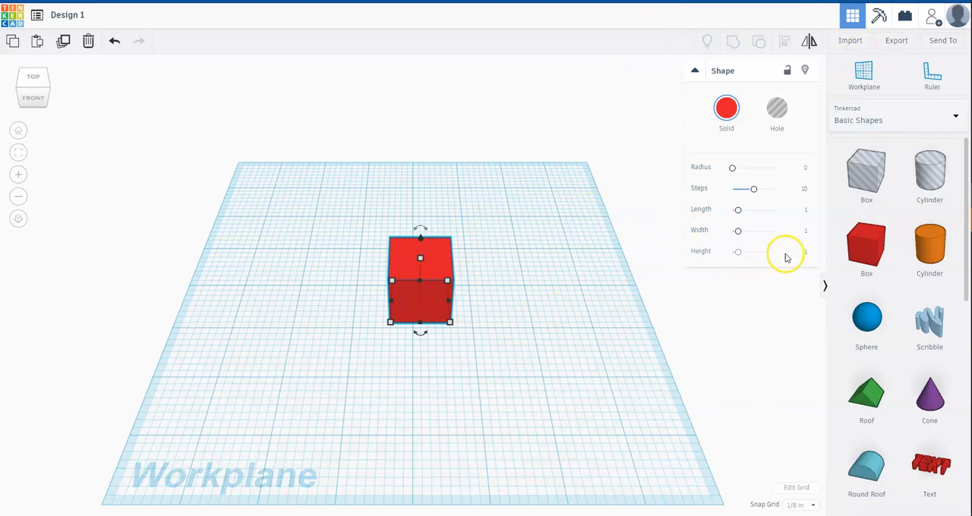
pyautogui.click(757, 306)
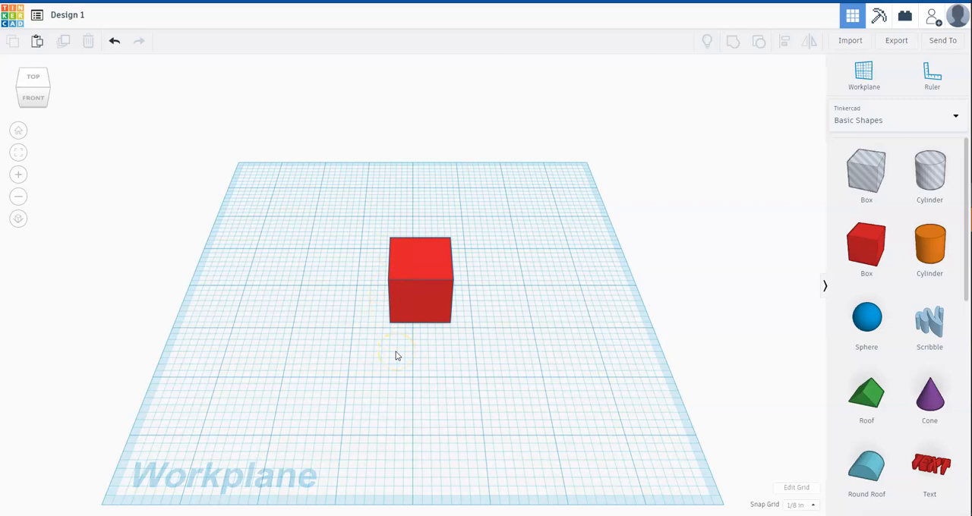
pyautogui.click(343, 366)
# Zoom in on the red box and back out until the whole workplane is in view.
pyautogui.scroll(10, 388, 358)
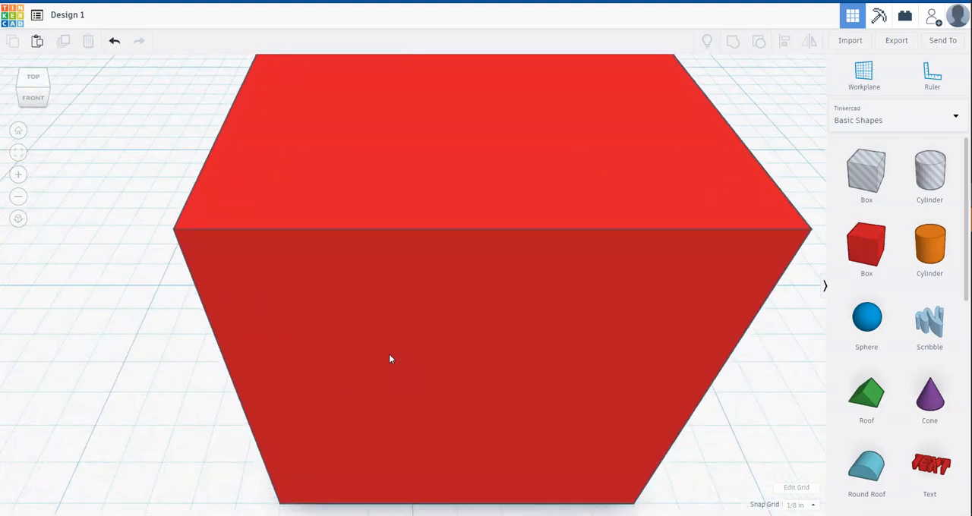
pyautogui.scroll(-8, 389, 360)
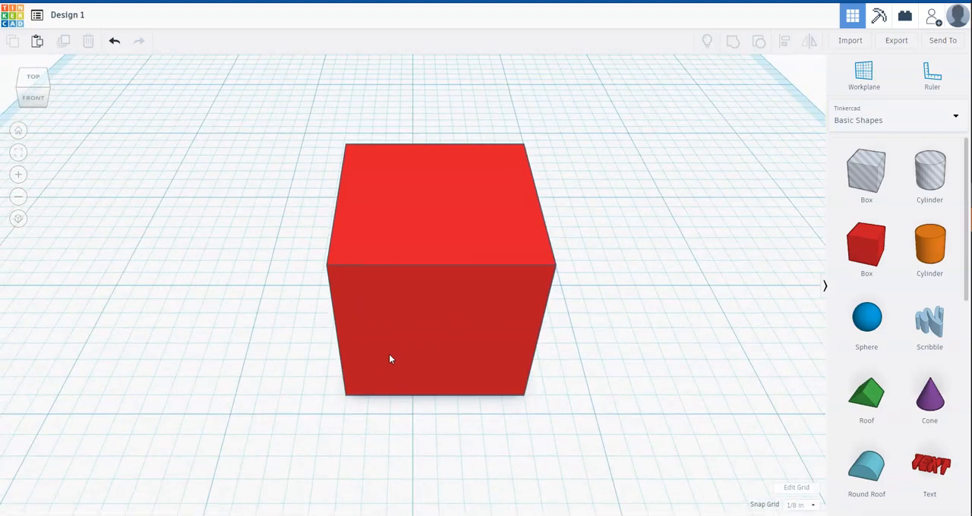
pyautogui.click(18, 175)
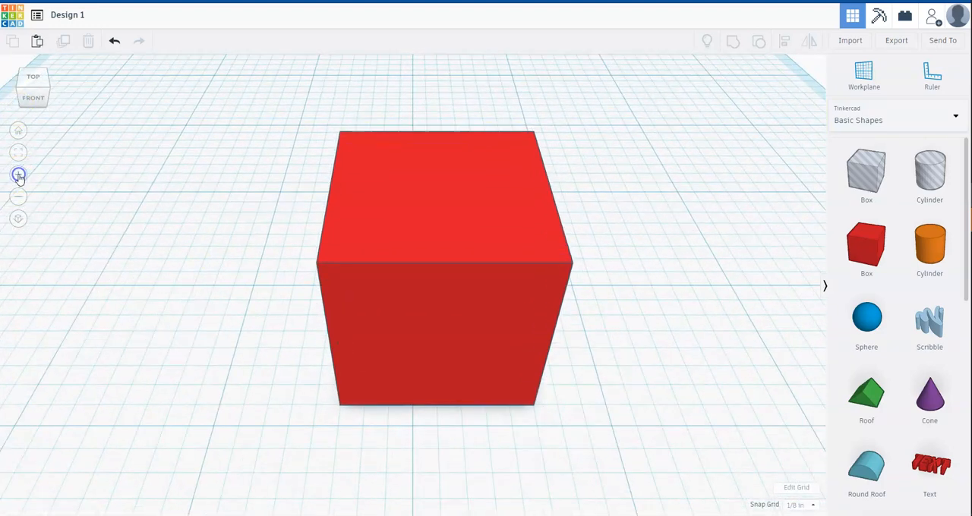
pyautogui.click(16, 195)
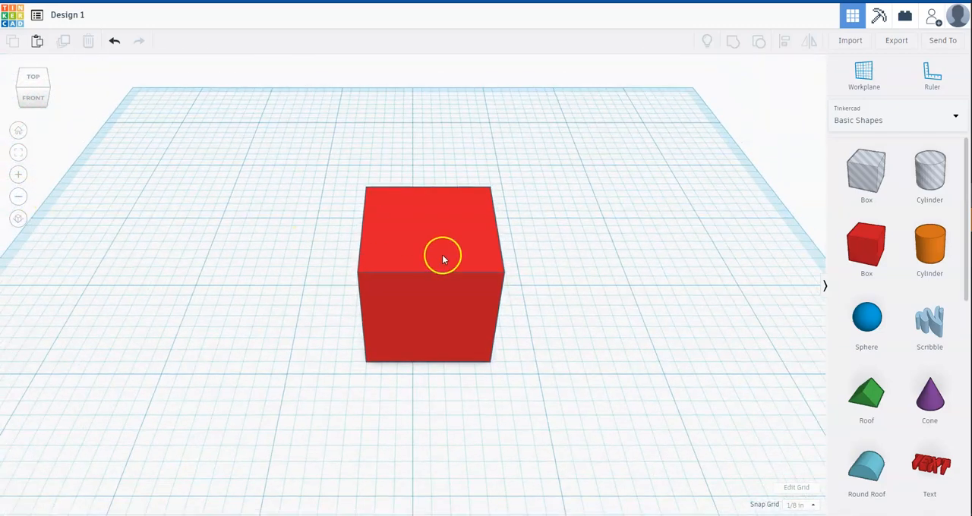
pyautogui.scroll(-5, 467, 271)
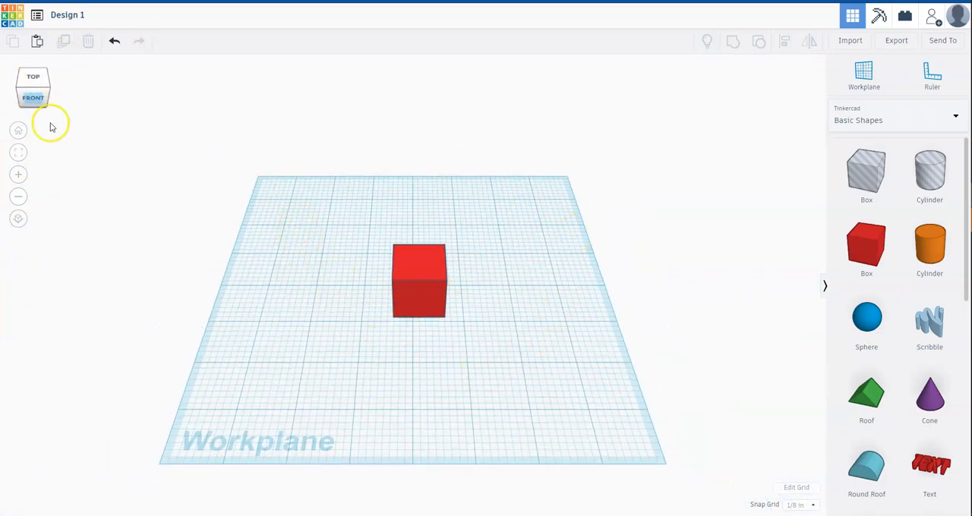
# Inspect the box from its corners, the top, the back and the front, ending at the front-right corner view.
pyautogui.click(21, 88)
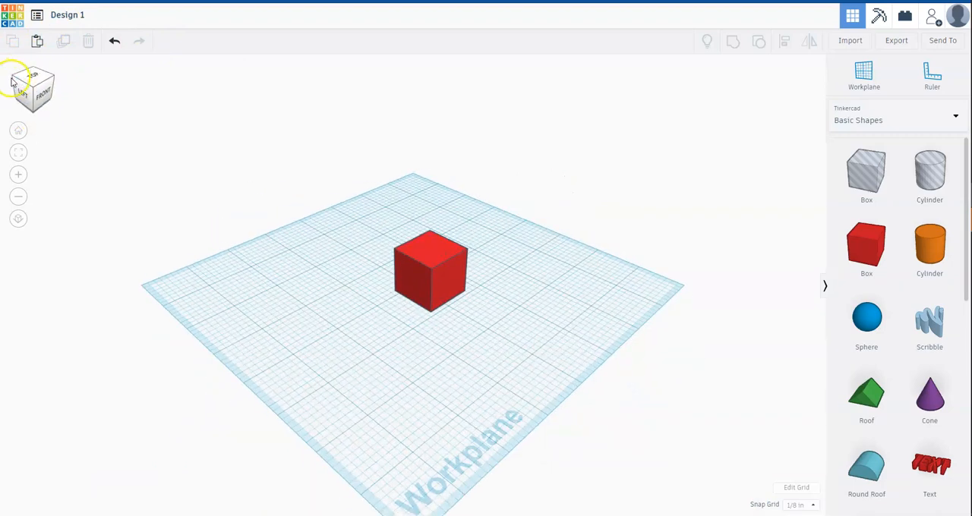
pyautogui.click(15, 80)
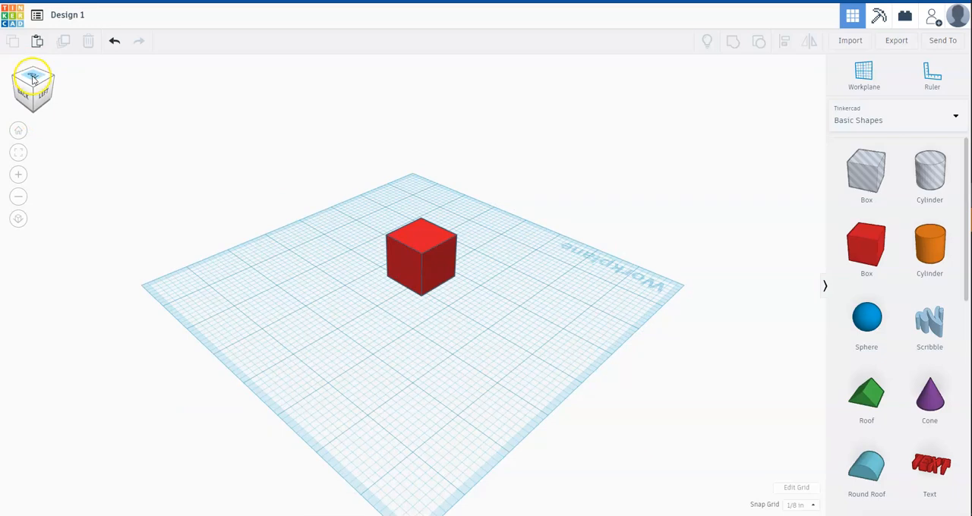
pyautogui.click(32, 80)
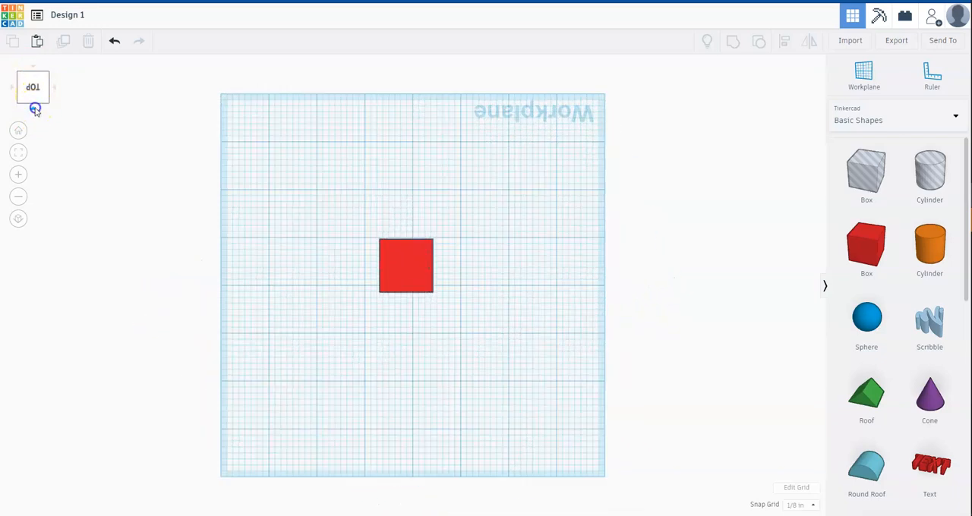
pyautogui.click(35, 109)
pyautogui.click(28, 88)
pyautogui.click(22, 89)
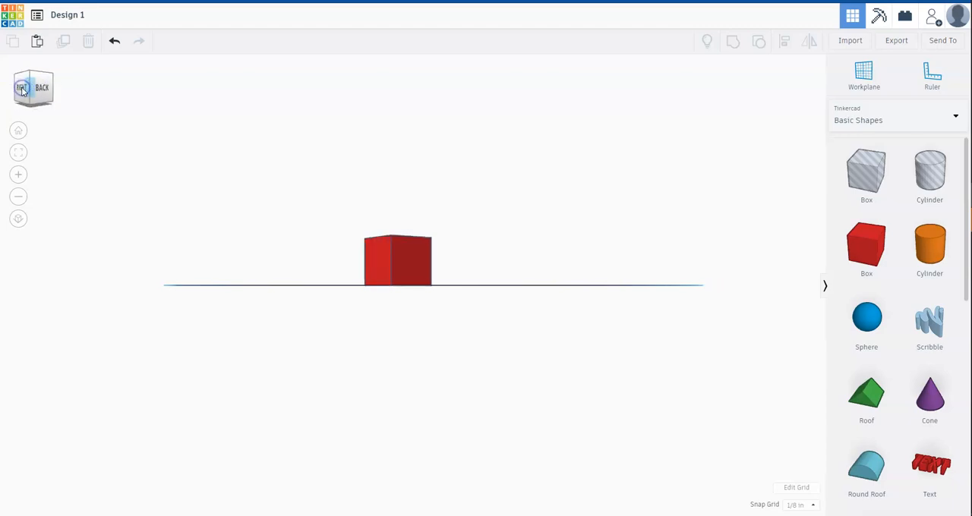
pyautogui.click(18, 90)
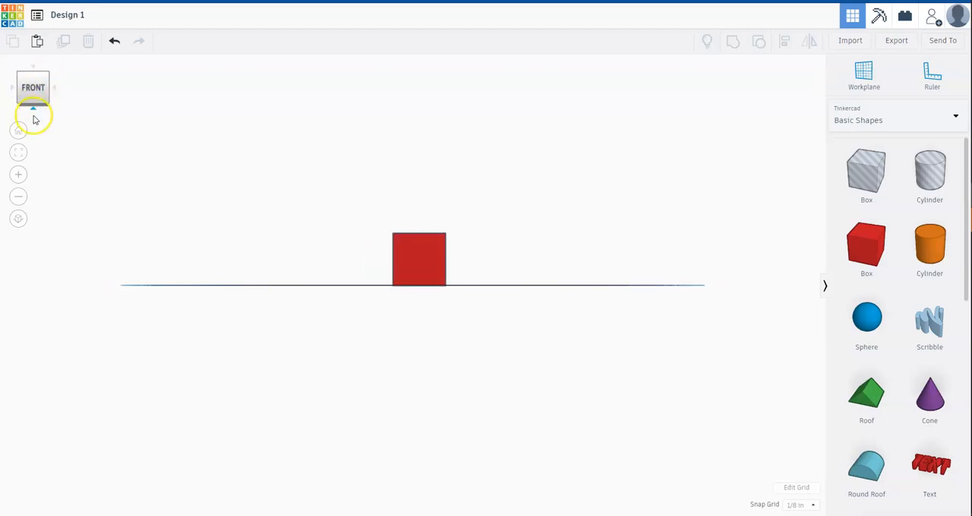
pyautogui.click(48, 77)
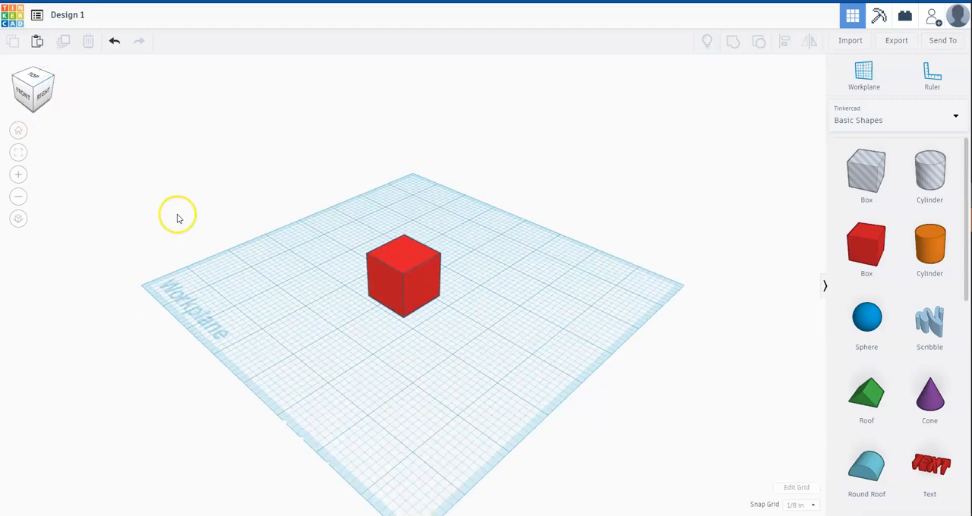
# Zoom in and out on the box from the front-right corner and return to the home view.
pyautogui.scroll(5, 483, 363)
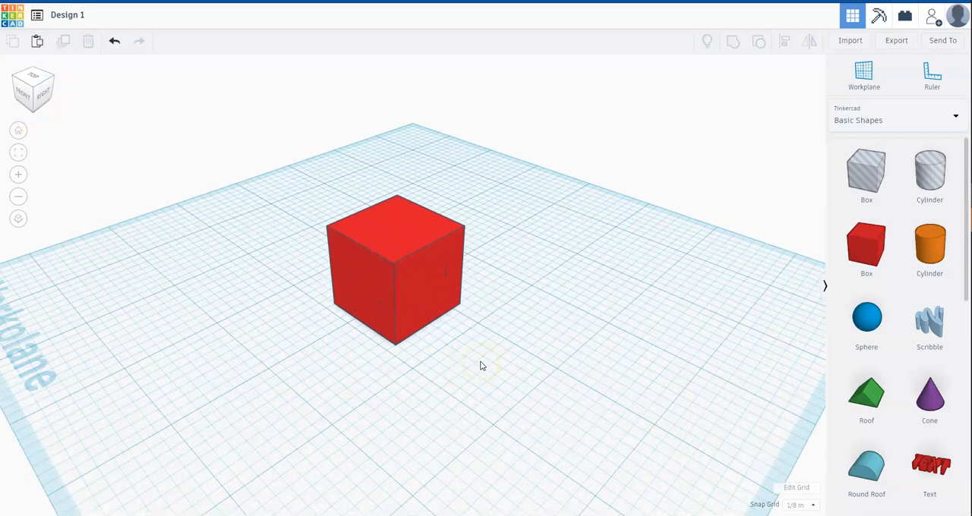
pyautogui.scroll(5, 535, 320)
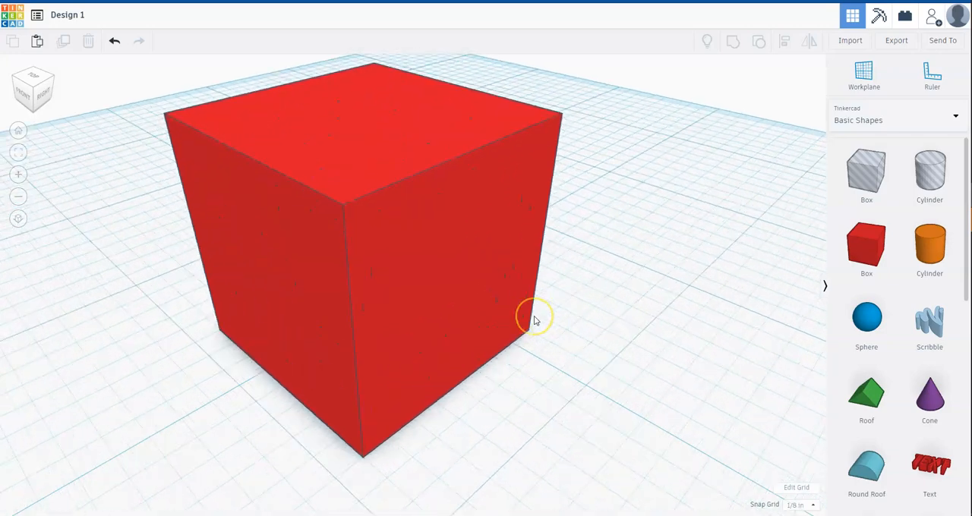
pyautogui.scroll(-3, 535, 320)
pyautogui.scroll(-8, 534, 320)
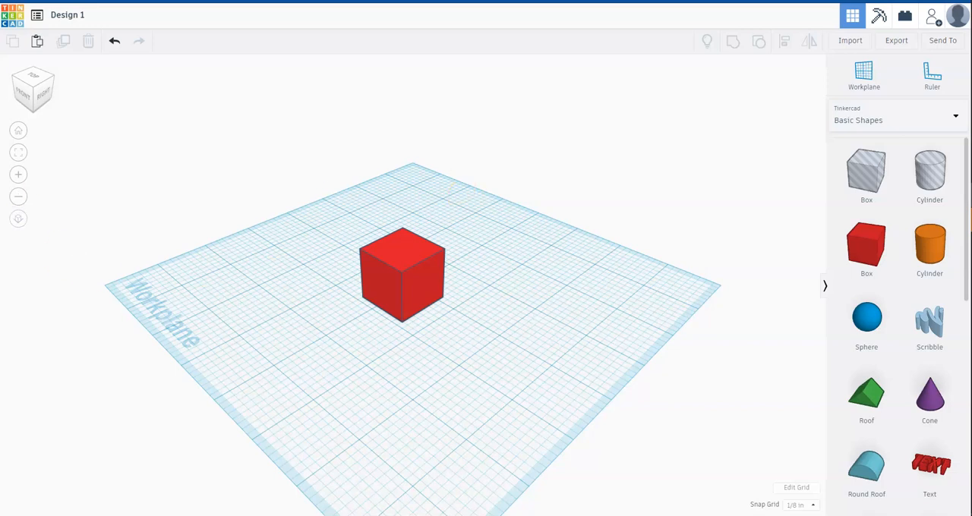
pyautogui.click(21, 134)
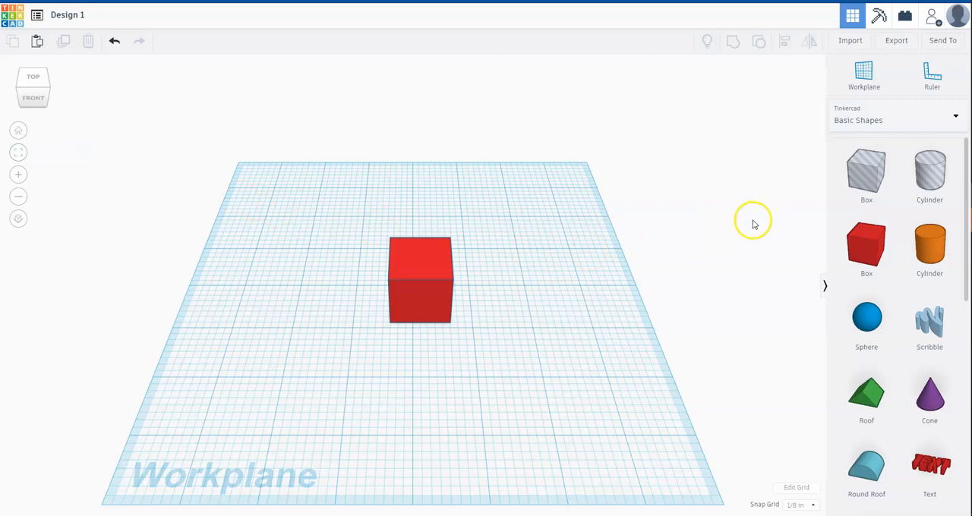
# Fit the box in view, and compare the orthographic flat view with the perspective view.
pyautogui.click(13, 155)
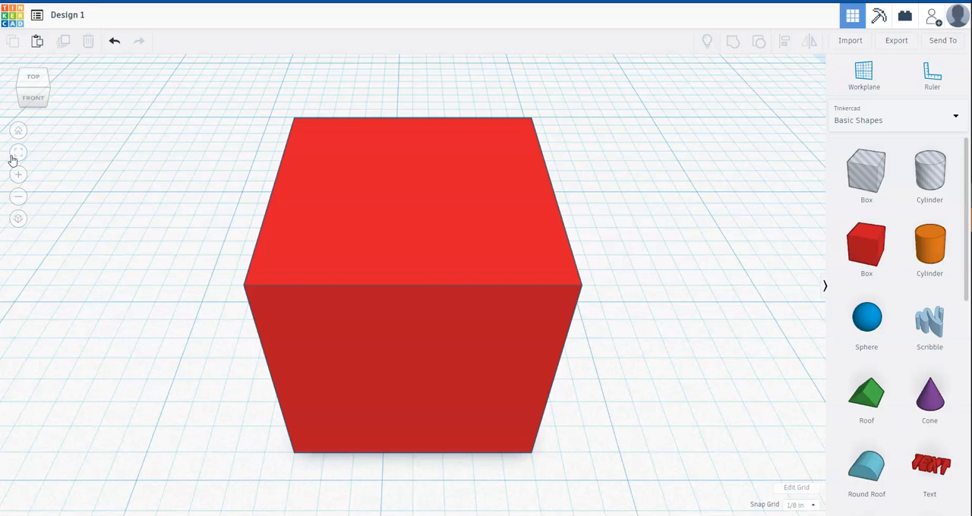
pyautogui.scroll(-5, 120, 284)
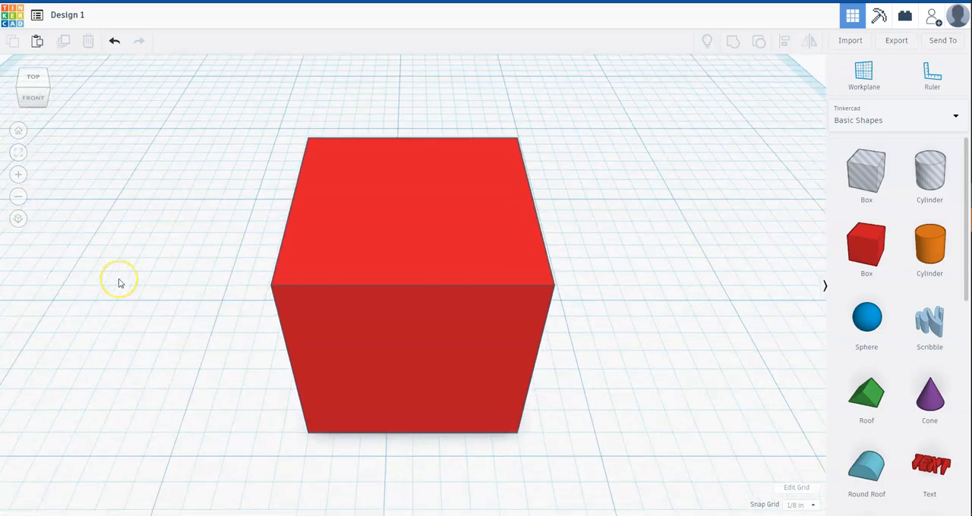
pyautogui.scroll(-5, 119, 283)
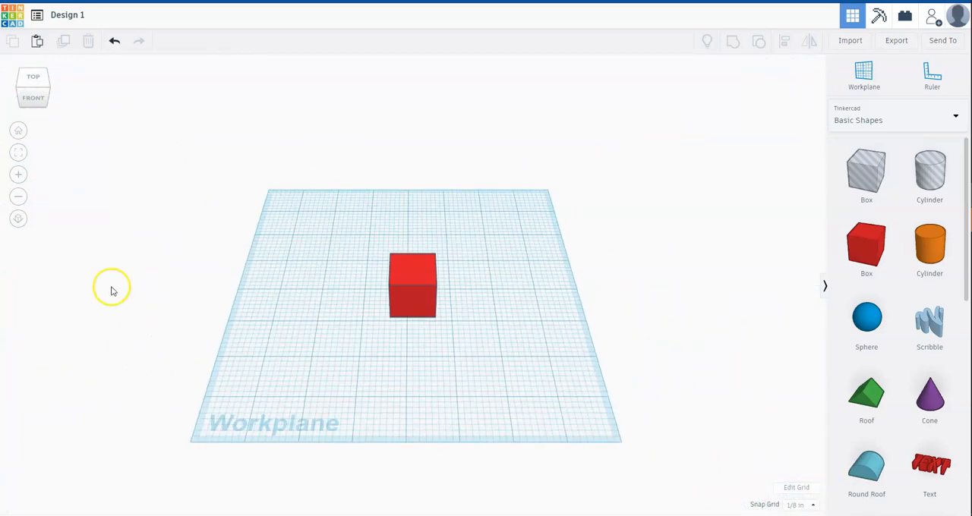
pyautogui.click(18, 220)
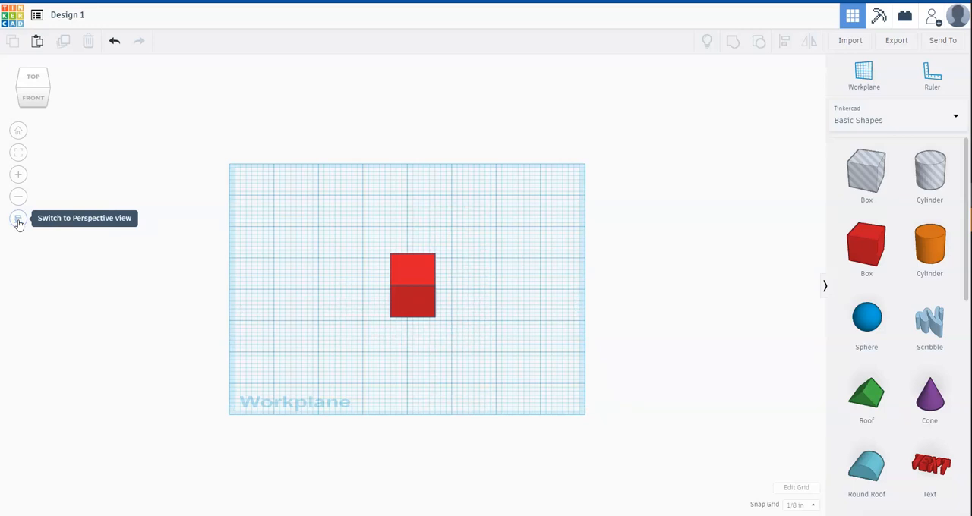
pyautogui.click(18, 220)
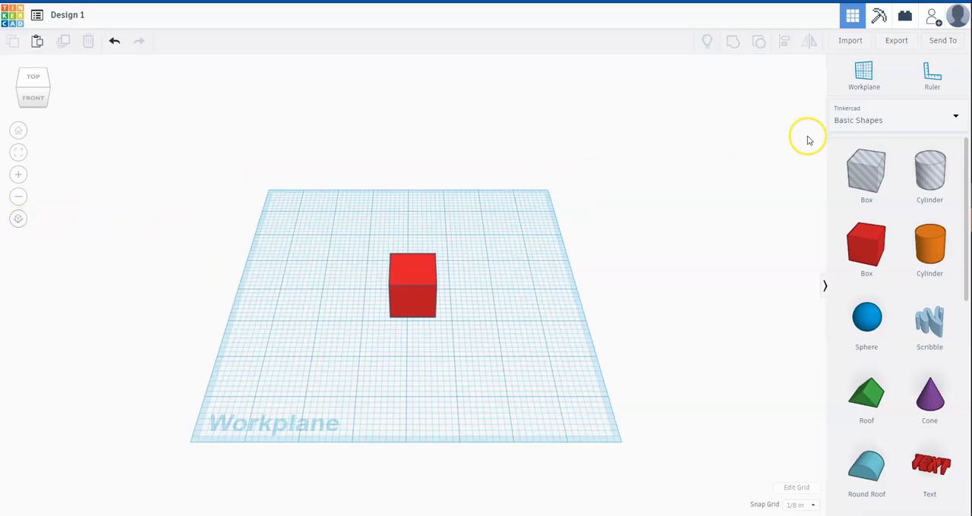
# Copy the red box and paste a second box onto the workplane.
pyautogui.click(413, 270)
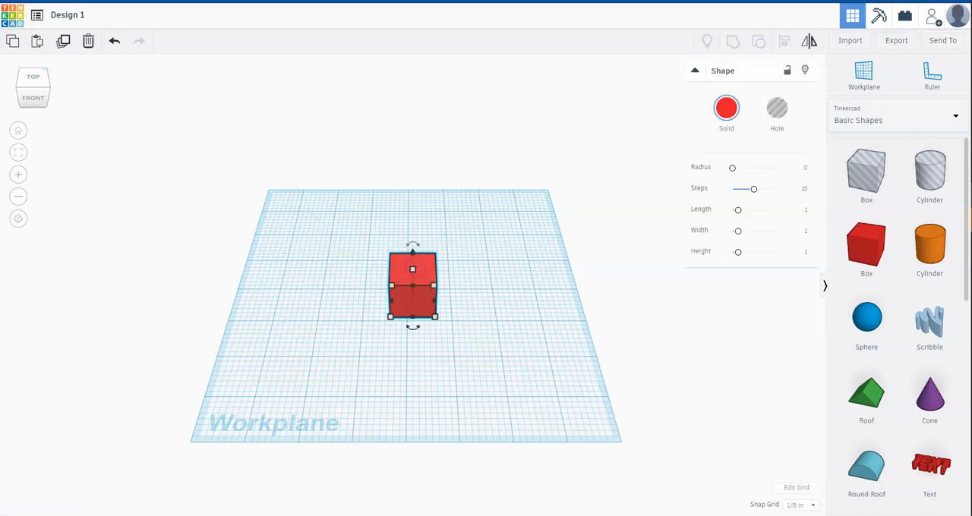
pyautogui.click(13, 43)
pyautogui.click(39, 44)
# Duplicate the pasted box and move the duplicate clear of the other boxes, toward the workplane's back right.
pyautogui.click(62, 42)
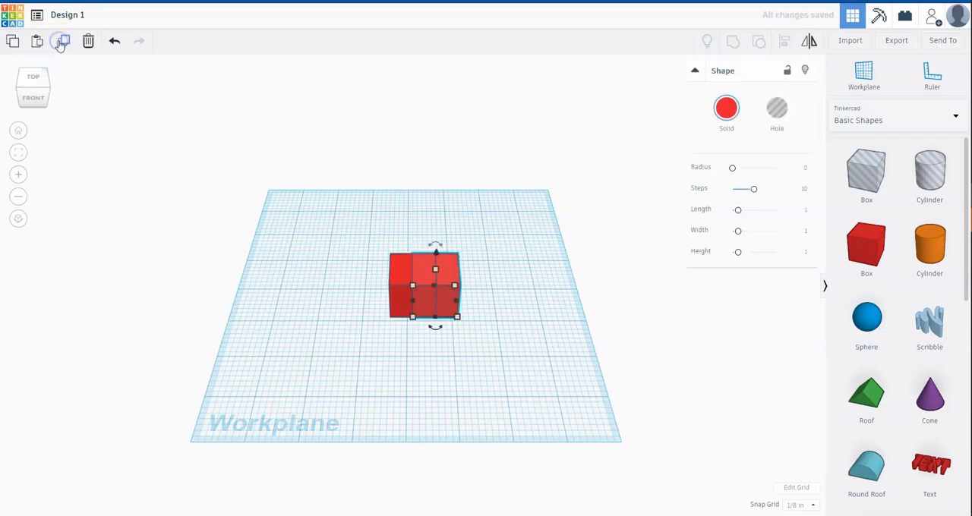
pyautogui.moveTo(443, 266); pyautogui.dragTo(495, 223)
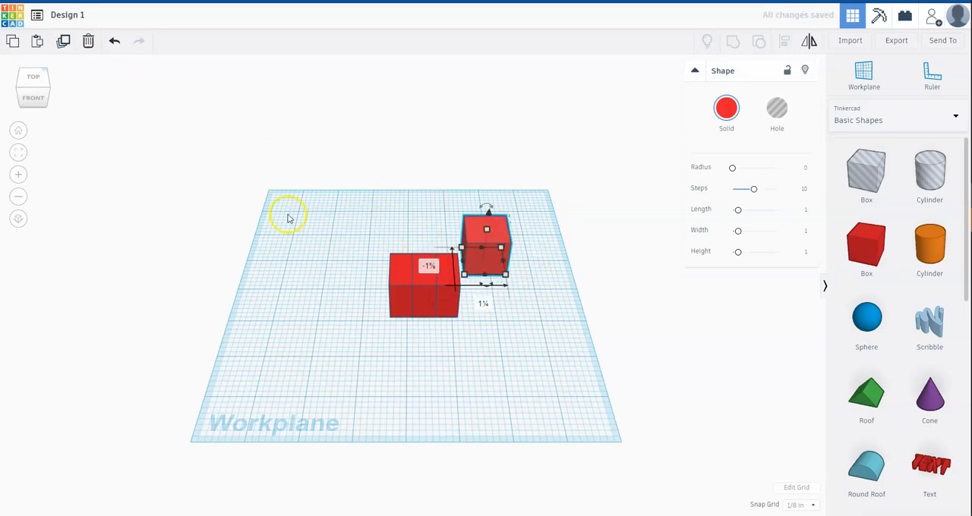
# Move the box beside the centre box out toward the workplane's front right and delete it.
pyautogui.click(445, 273)
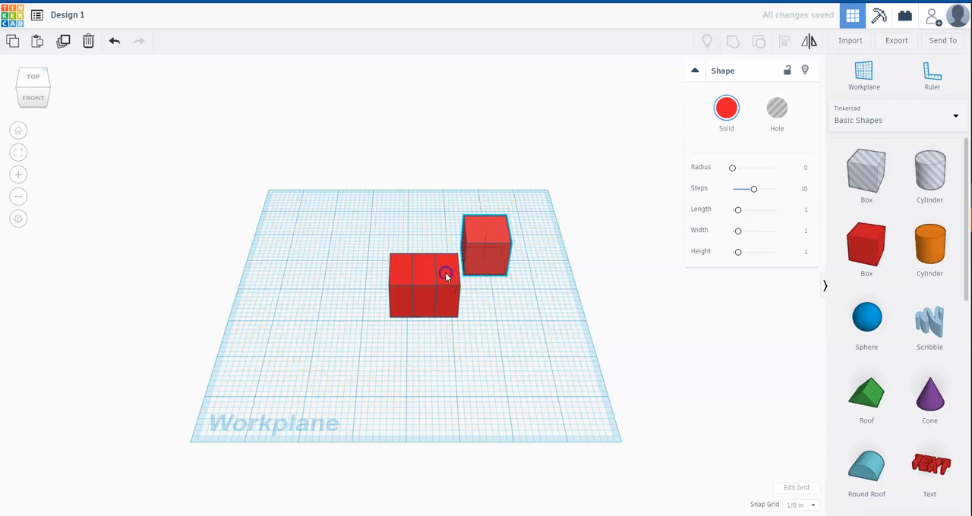
pyautogui.moveTo(445, 271); pyautogui.dragTo(510, 311)
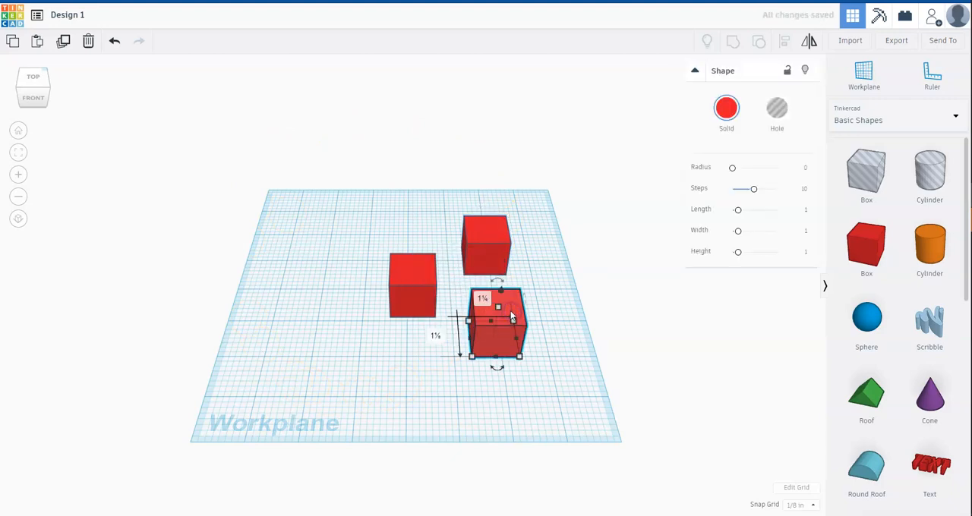
pyautogui.click(89, 46)
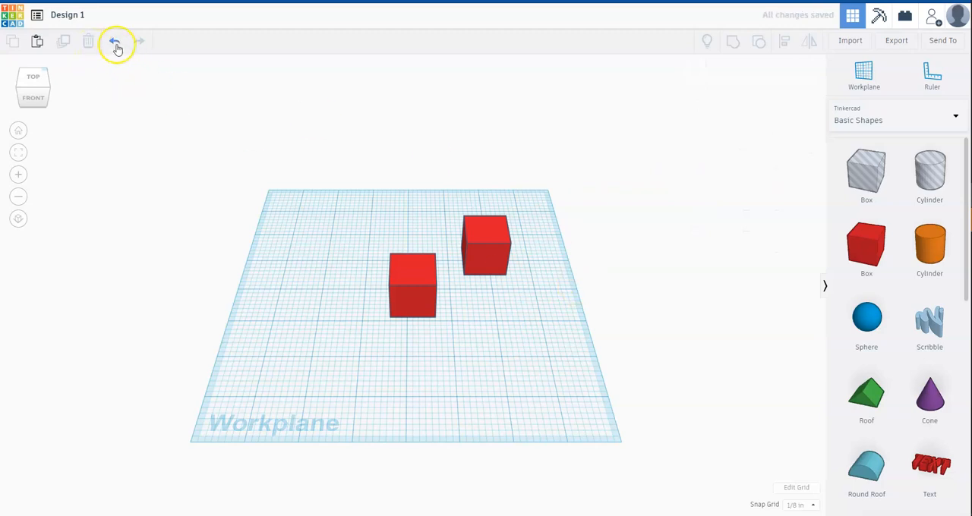
# Undo the box deletion and redo it.
pyautogui.click(116, 44)
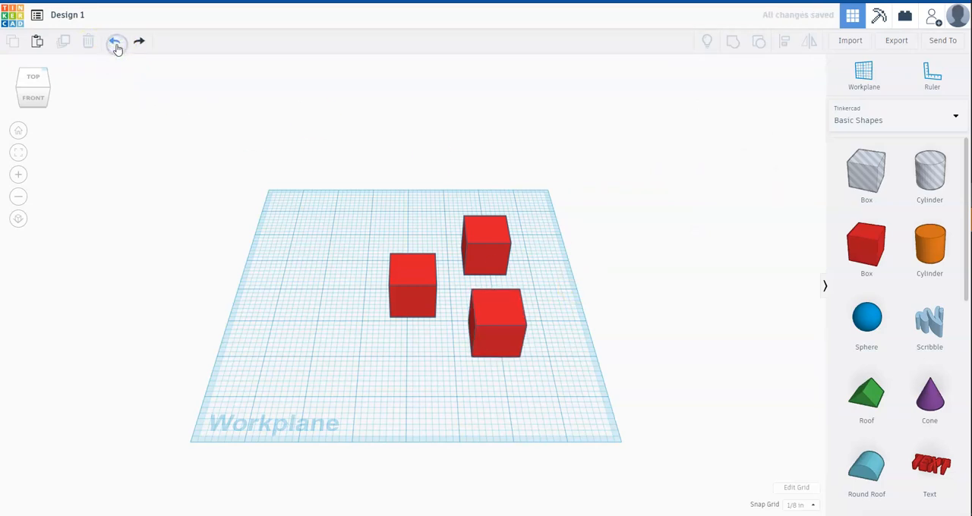
pyautogui.click(137, 46)
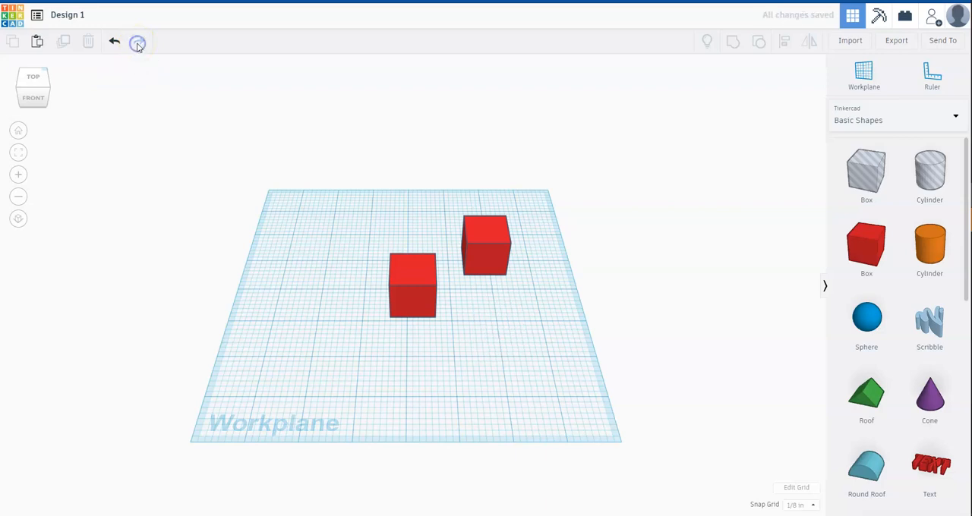
# Lock the centre box, try to move it while locked, and unlock it again.
pyautogui.click(396, 291)
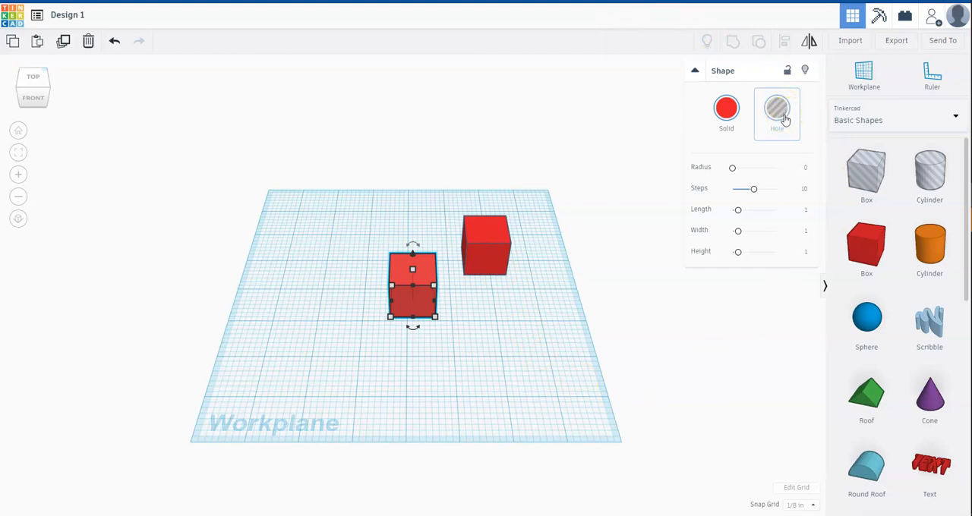
pyautogui.click(790, 72)
pyautogui.click(406, 274)
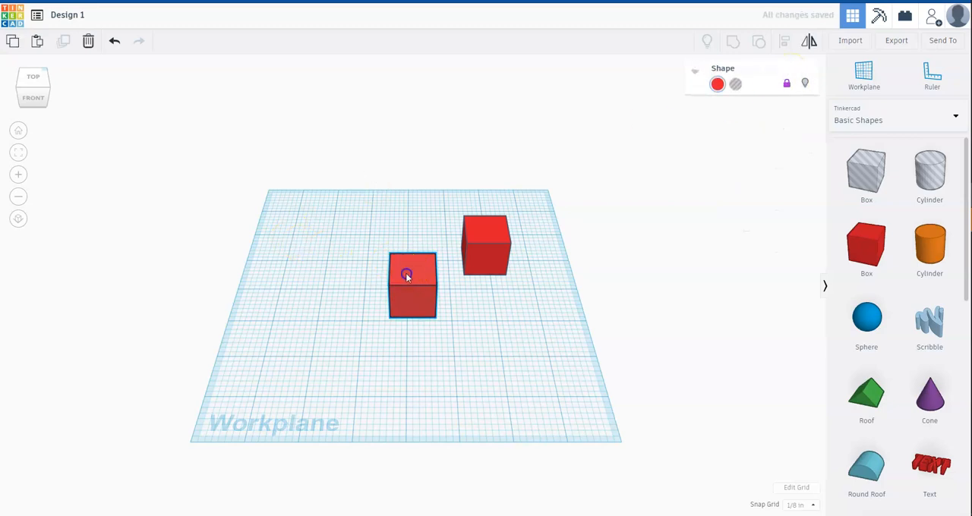
pyautogui.moveTo(393, 274); pyautogui.dragTo(434, 278)
pyautogui.click(787, 82)
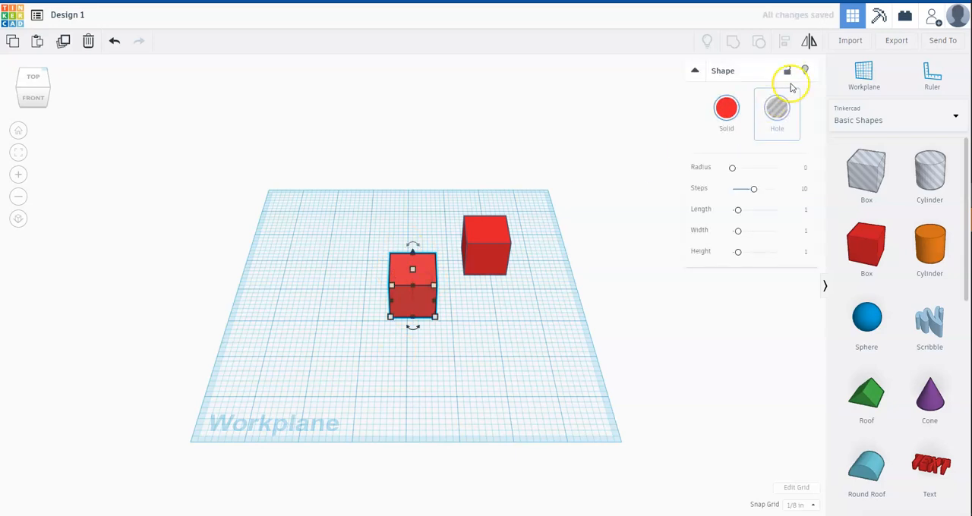
# Hide the centre box and show all hidden shapes again.
pyautogui.click(805, 71)
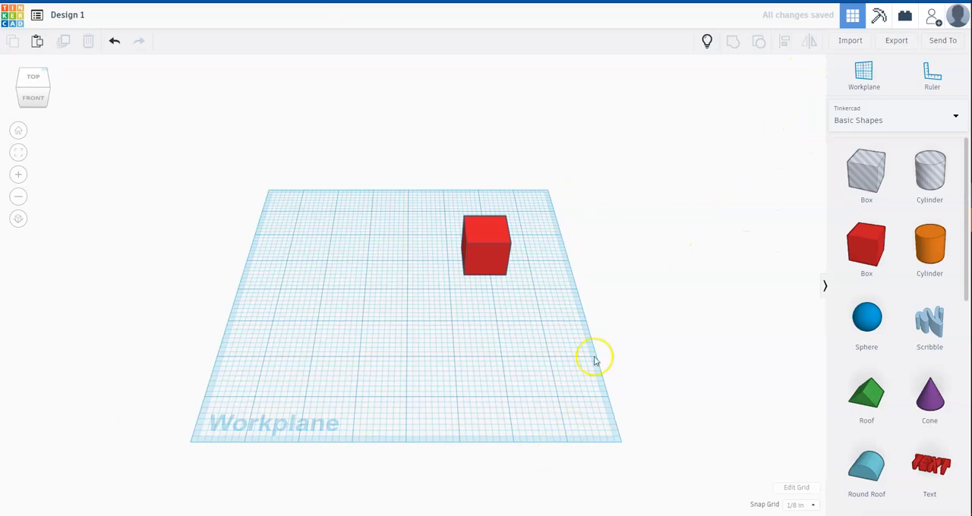
pyautogui.click(707, 44)
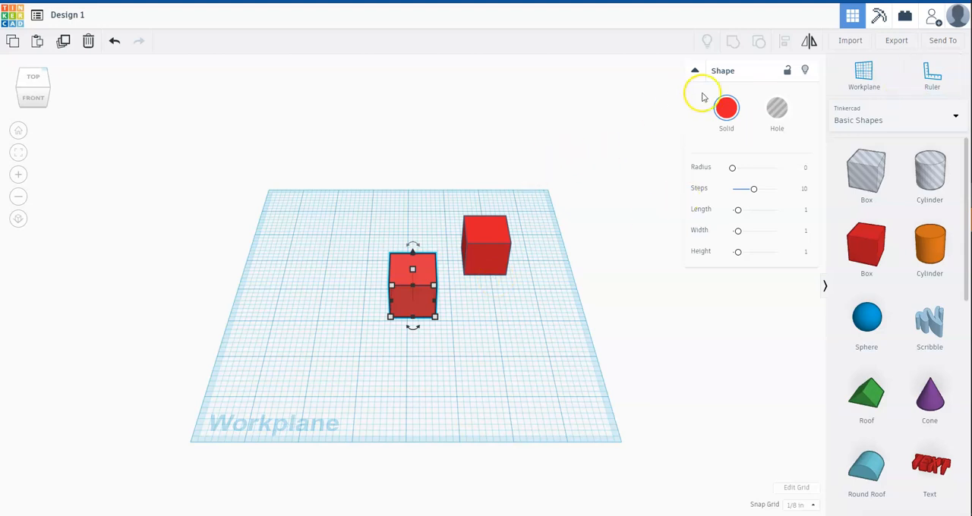
# Move the back-right box so it overlaps the centre box, and group both boxes into one shape.
pyautogui.click(503, 227)
pyautogui.click(492, 237)
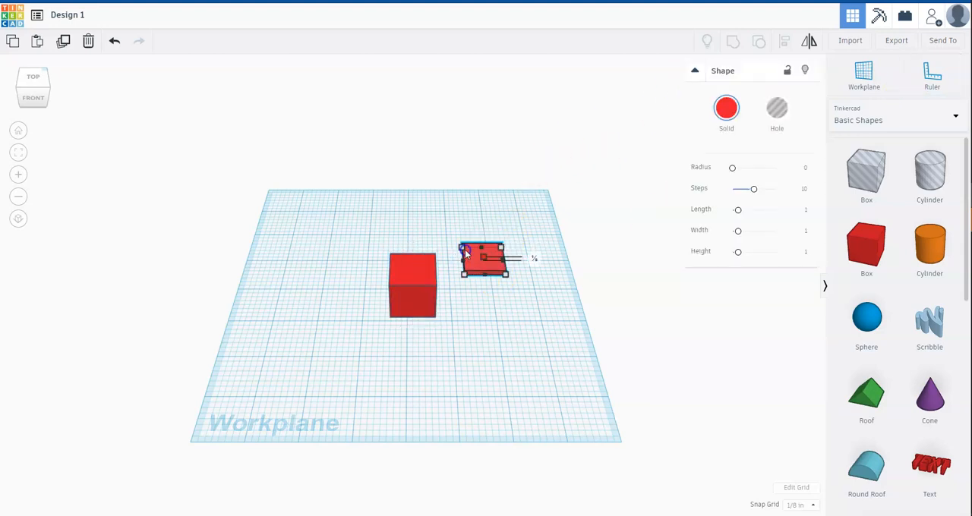
pyautogui.moveTo(475, 234); pyautogui.dragTo(434, 276)
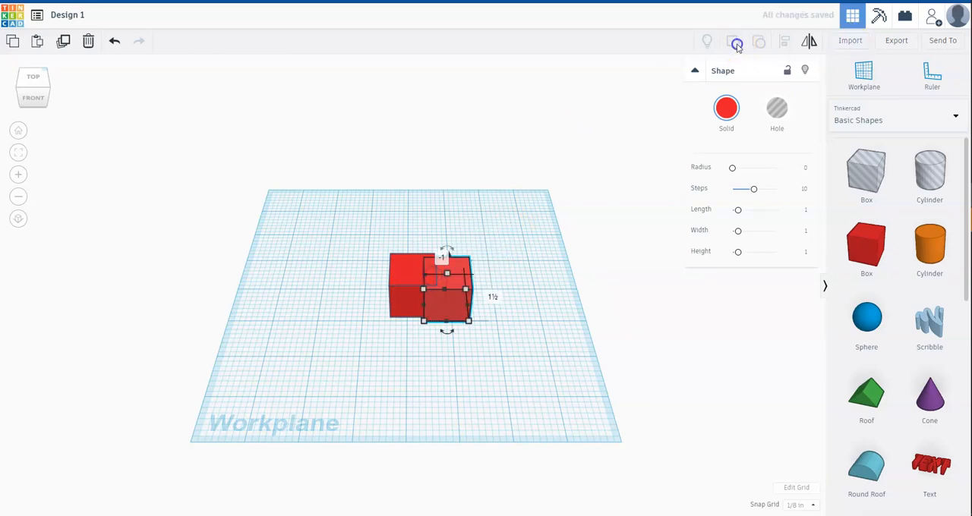
pyautogui.click(585, 190)
pyautogui.moveTo(350, 207); pyautogui.dragTo(555, 364)
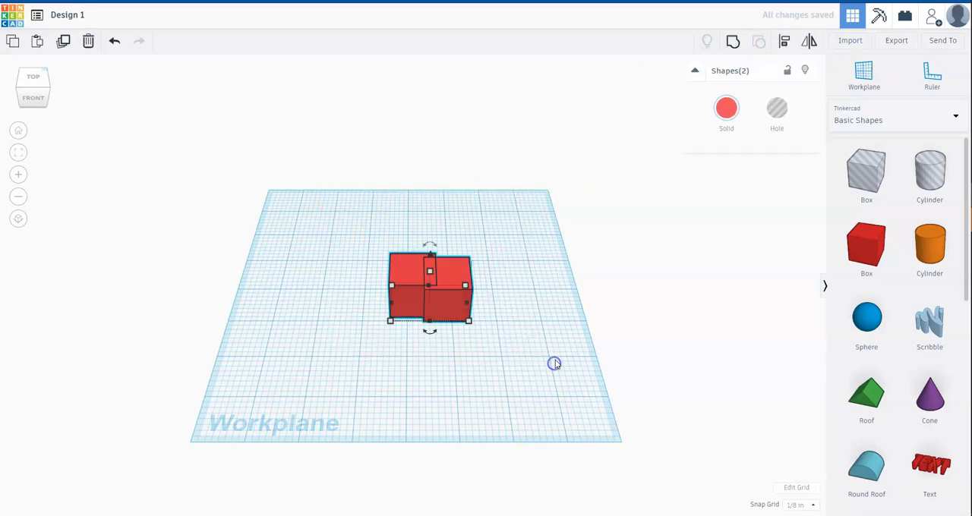
pyautogui.click(732, 41)
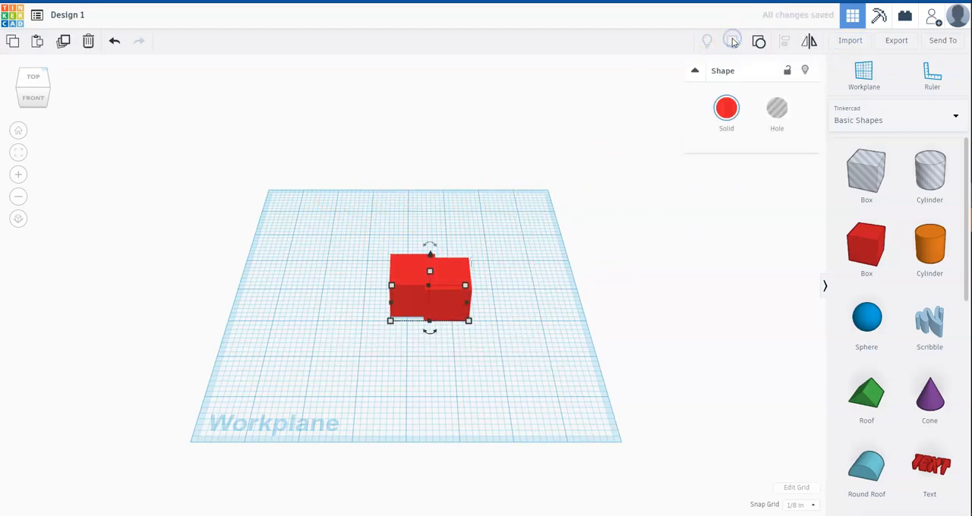
pyautogui.click(533, 341)
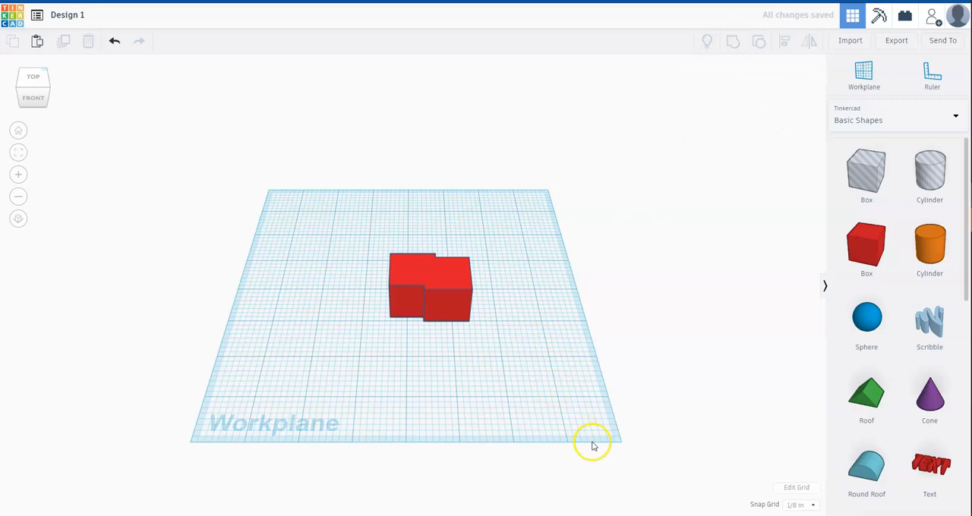
# Ungroup the combined shape and move the two boxes apart toward the workplane's right side.
pyautogui.click(440, 282)
pyautogui.click(760, 41)
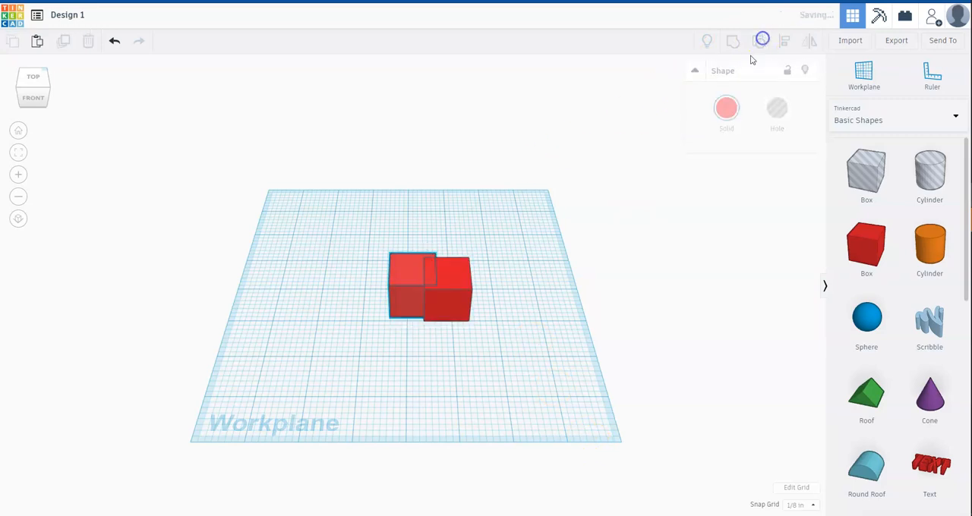
pyautogui.moveTo(473, 275); pyautogui.dragTo(525, 297)
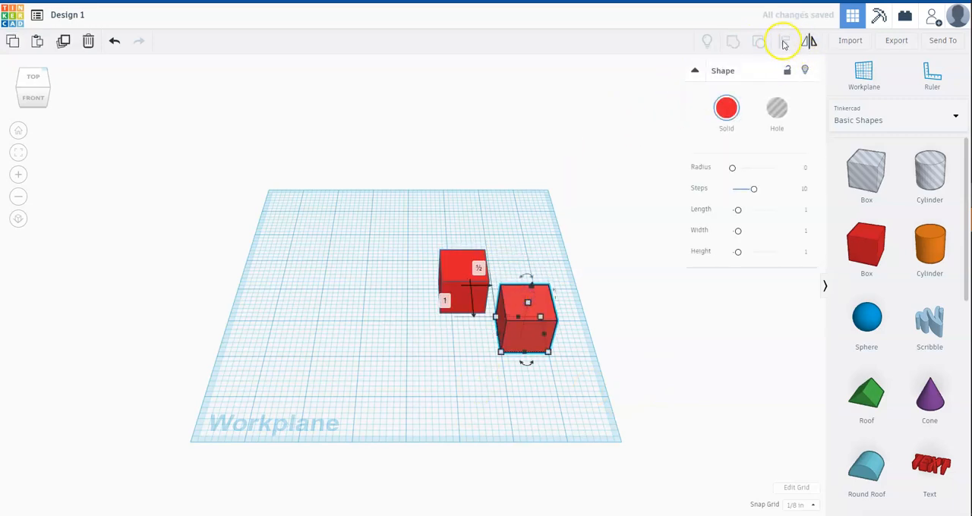
# Select both boxes and align their centres along the workplane's left-to-right direction.
pyautogui.click(452, 265)
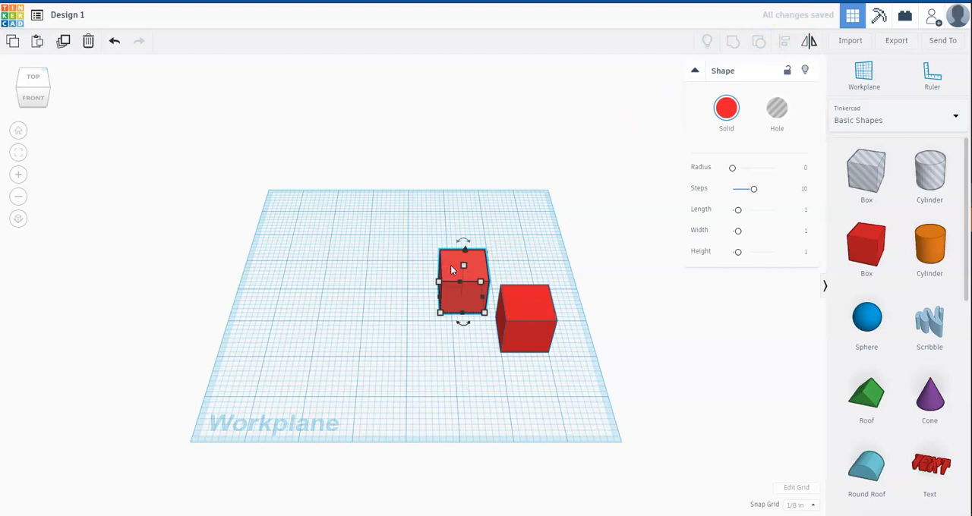
pyautogui.keyDown('shift'); pyautogui.click(512, 299); pyautogui.keyUp('shift')
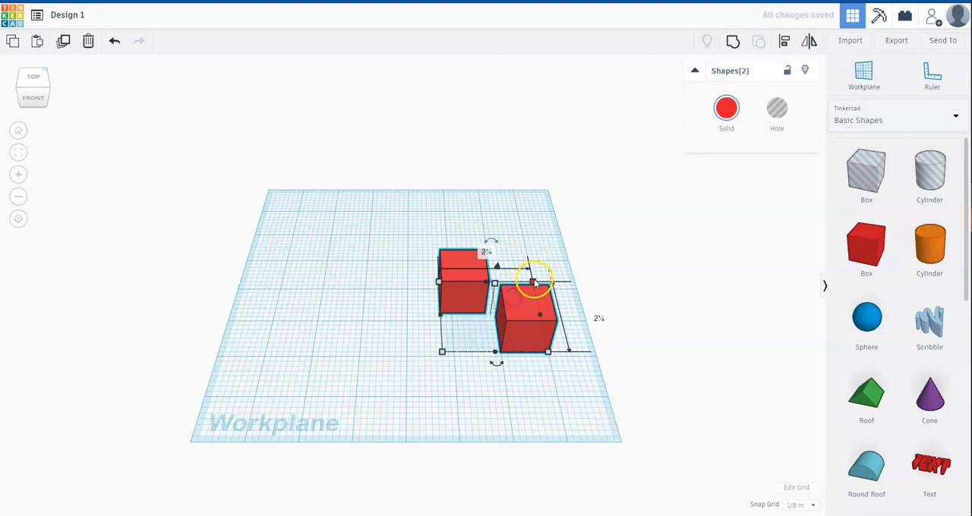
pyautogui.click(785, 40)
pyautogui.click(496, 363)
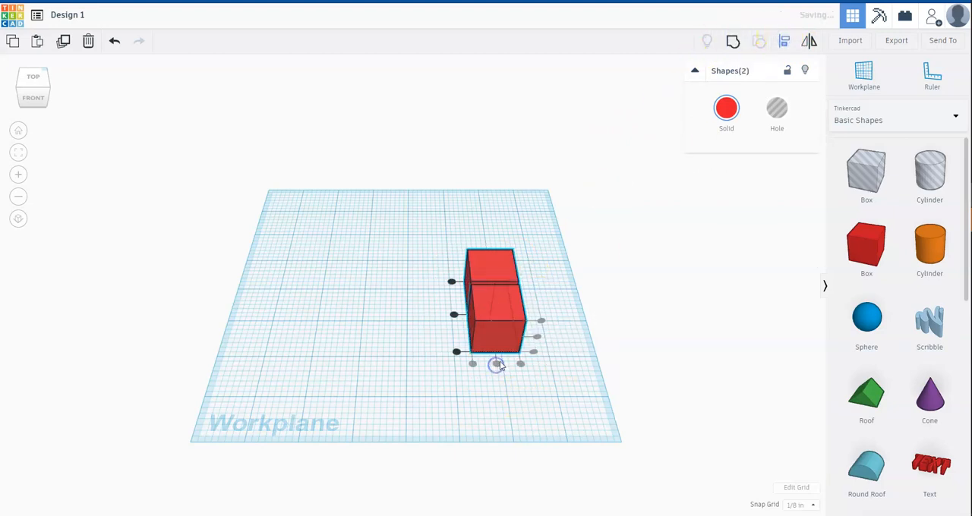
pyautogui.click(536, 338)
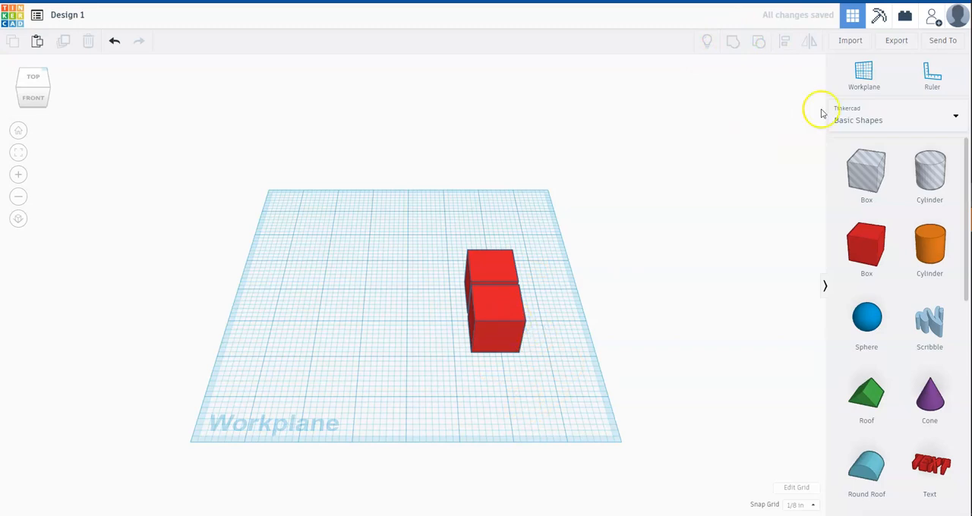
pyautogui.click(503, 284)
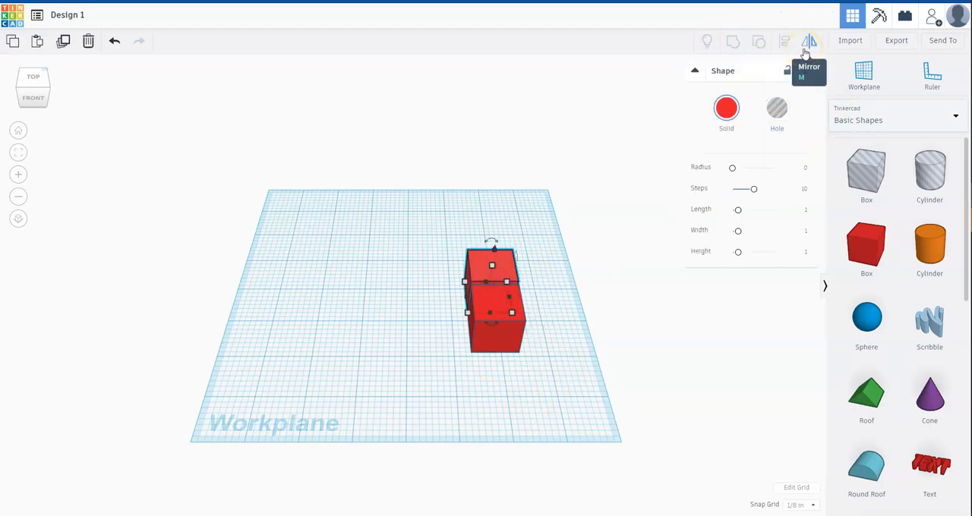
pyautogui.click(668, 317)
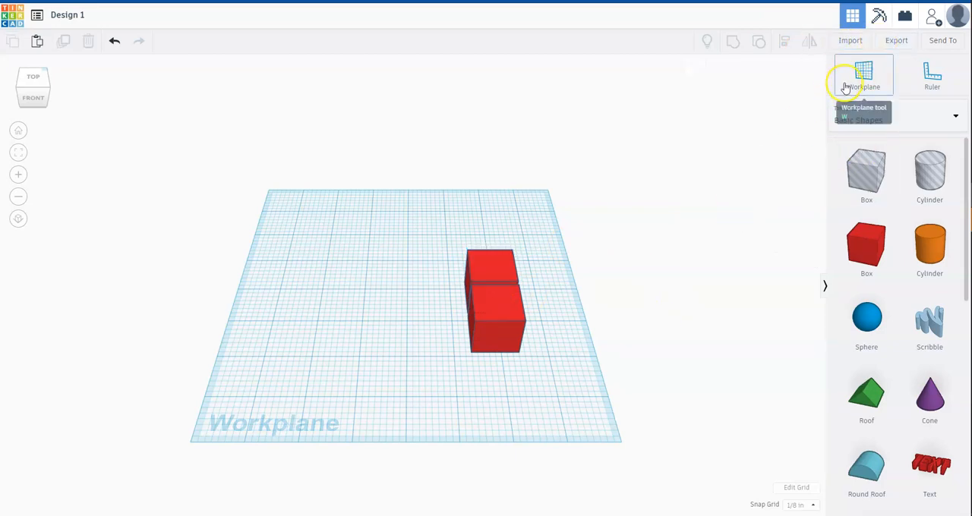
# Place a temporary workplane on top of the boxes and restore the original workplane.
pyautogui.click(866, 73)
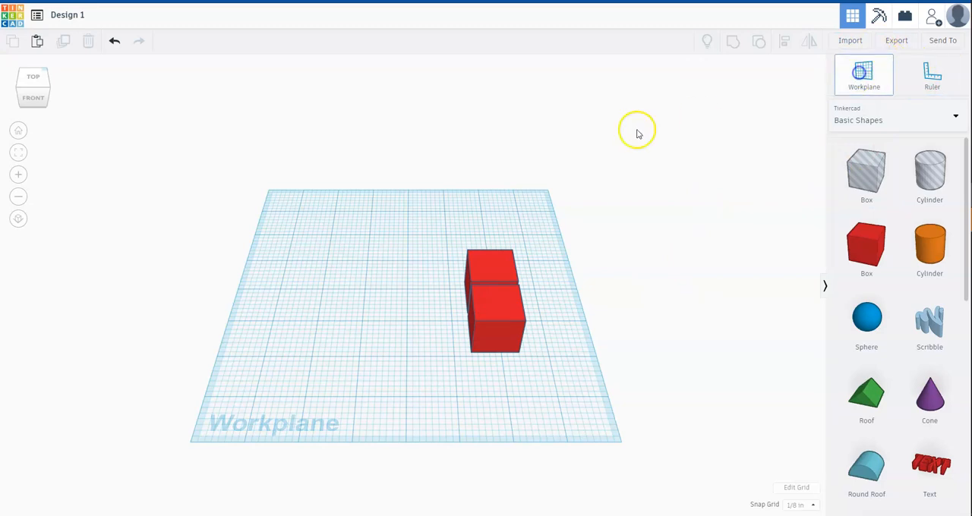
pyautogui.click(502, 274)
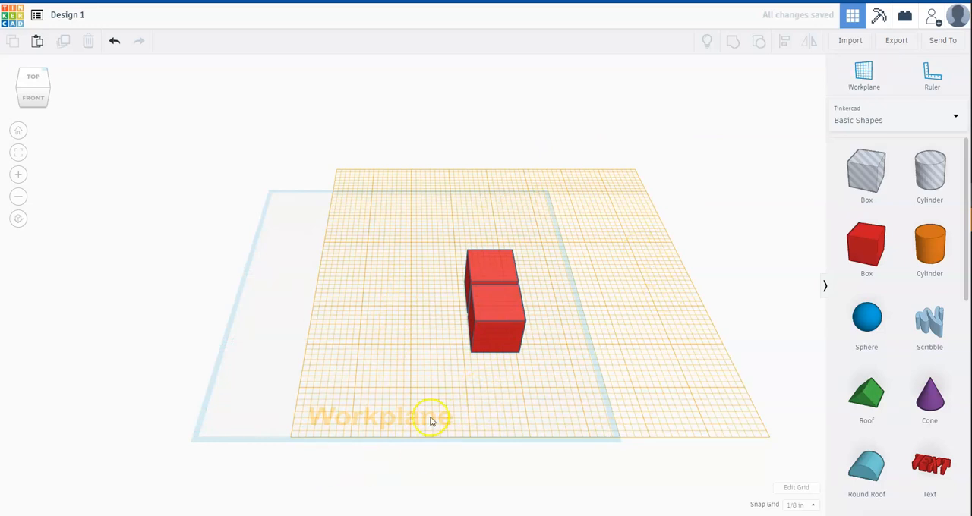
pyautogui.click(860, 83)
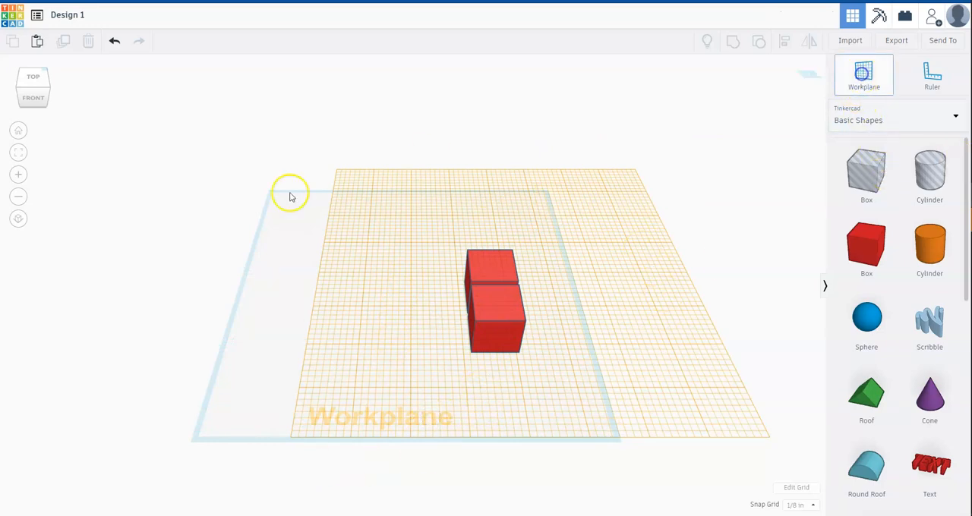
pyautogui.click(250, 300)
# Place the ruler at the workplane's front-left corner and move the front box toward it.
pyautogui.click(933, 76)
pyautogui.click(270, 418)
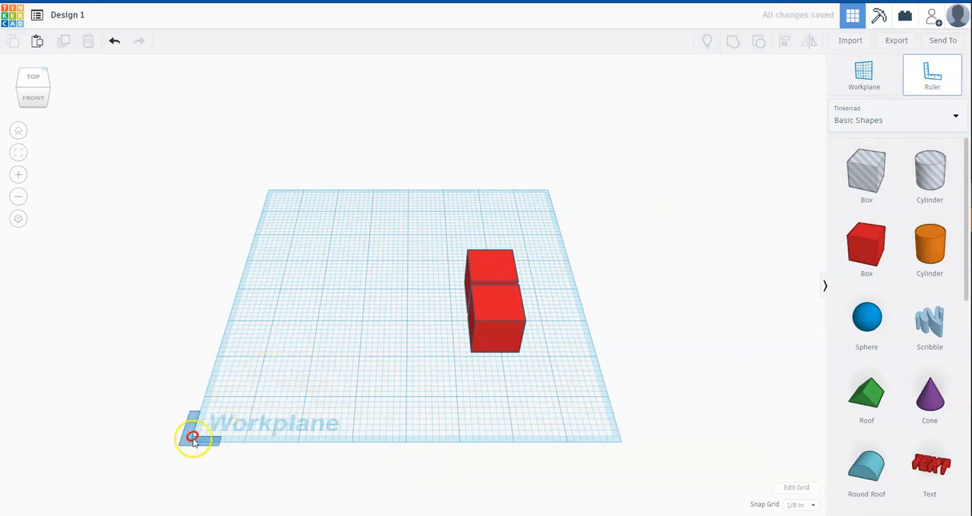
pyautogui.click(190, 445)
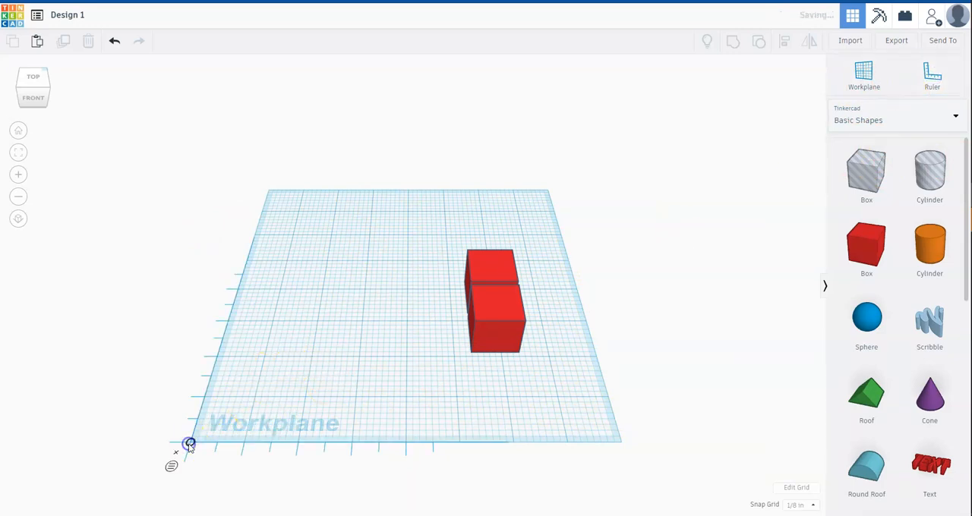
pyautogui.click(506, 322)
pyautogui.moveTo(507, 313); pyautogui.dragTo(363, 330)
# Set the snap grid to 1/4 in and move the front box to 3¼ in across and 1 in deep from the ruler origin.
pyautogui.click(790, 506)
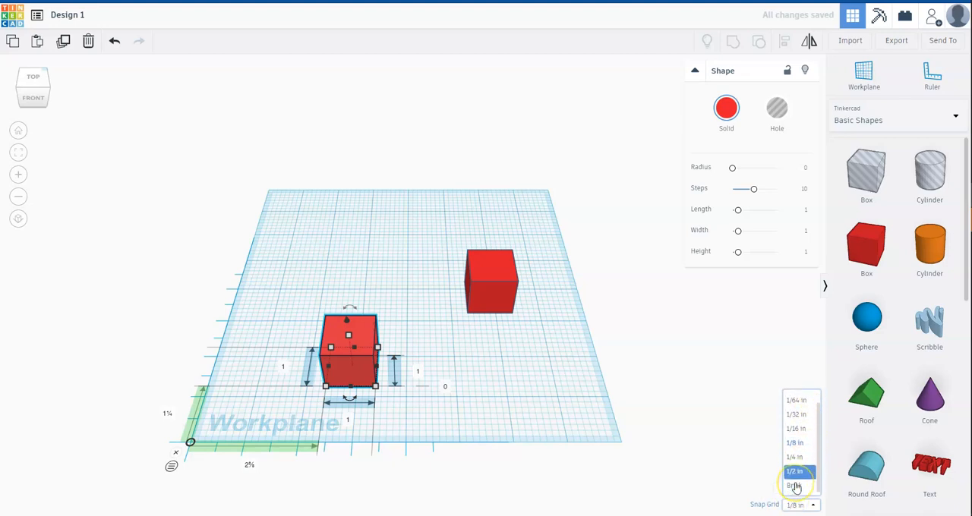
pyautogui.click(795, 457)
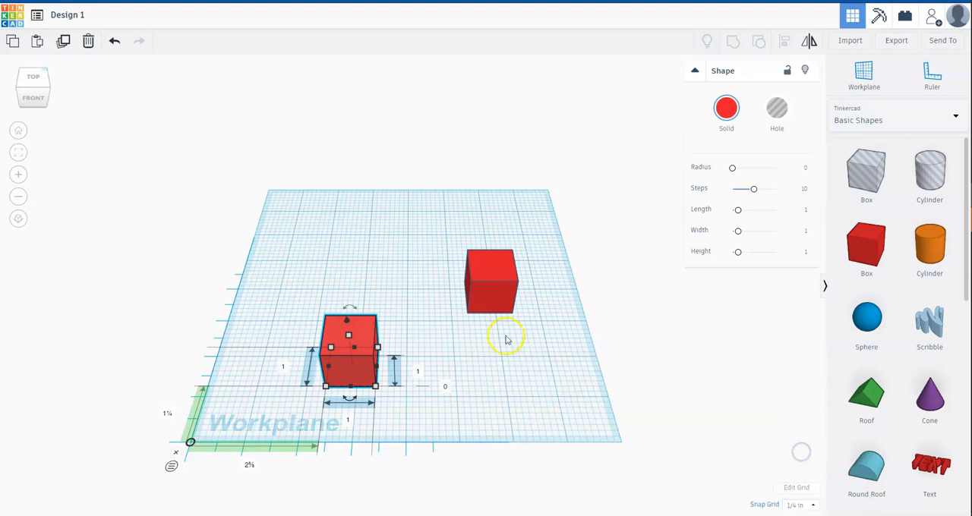
pyautogui.moveTo(356, 335); pyautogui.dragTo(394, 349)
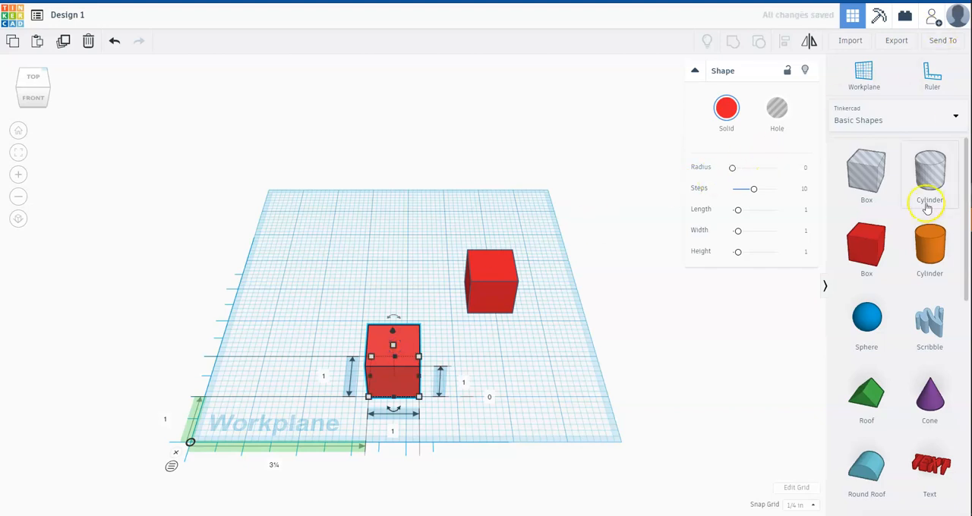
# View the options for importing shapes and the download formats for exporting the design, closing each dialog.
pyautogui.click(851, 42)
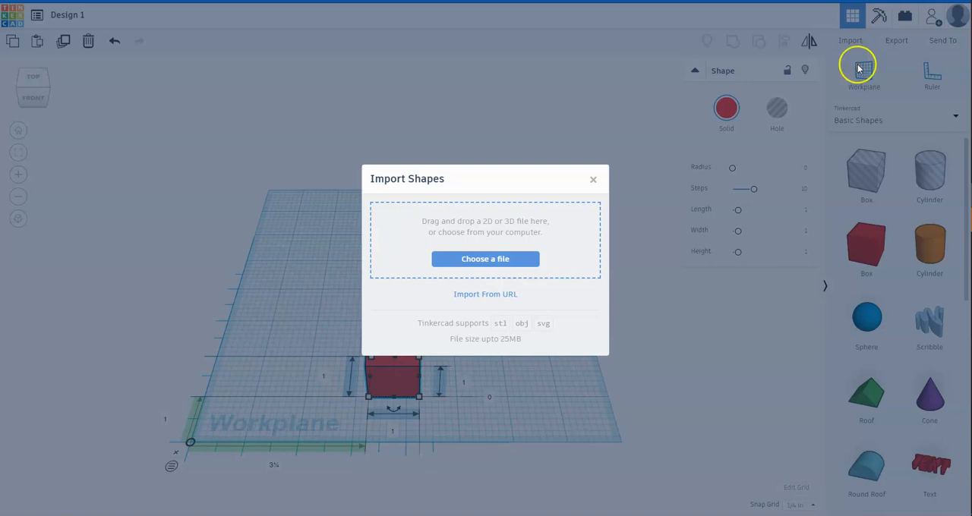
pyautogui.click(593, 182)
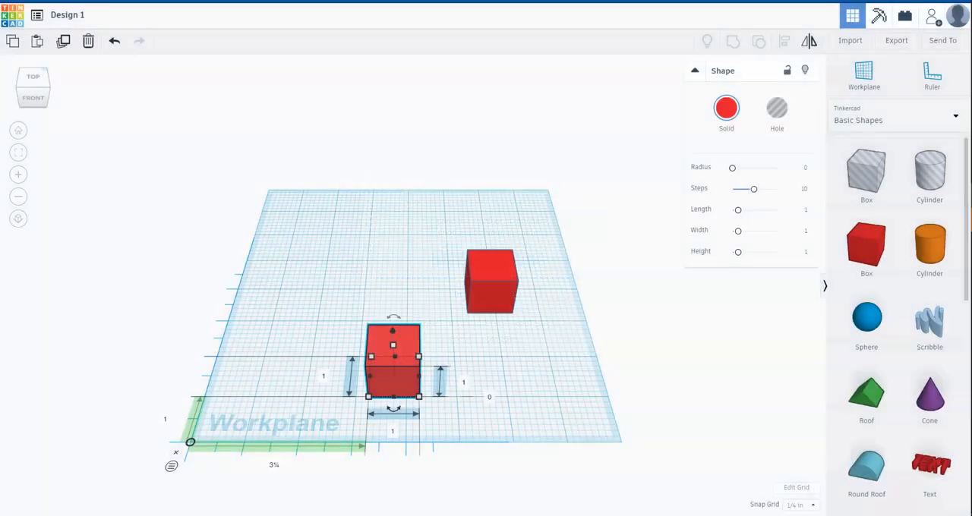
pyautogui.click(898, 41)
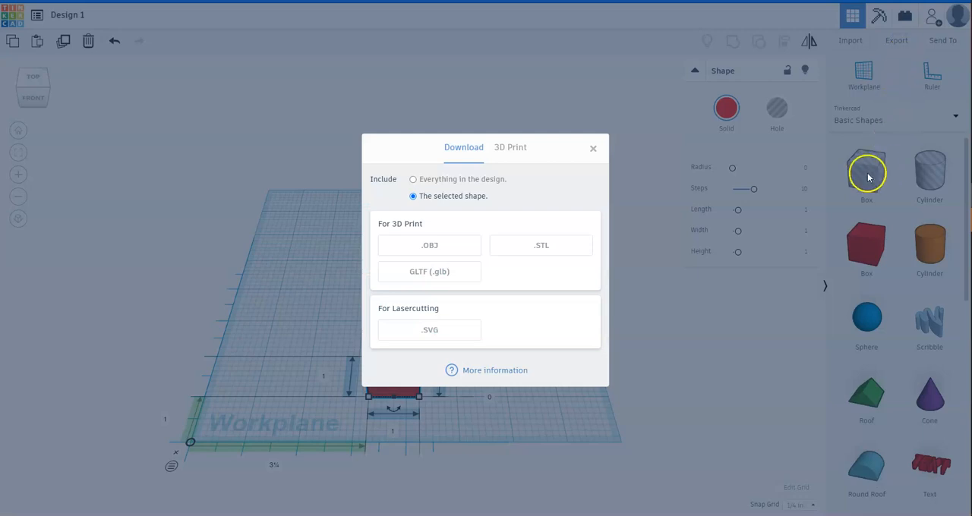
pyautogui.click(633, 126)
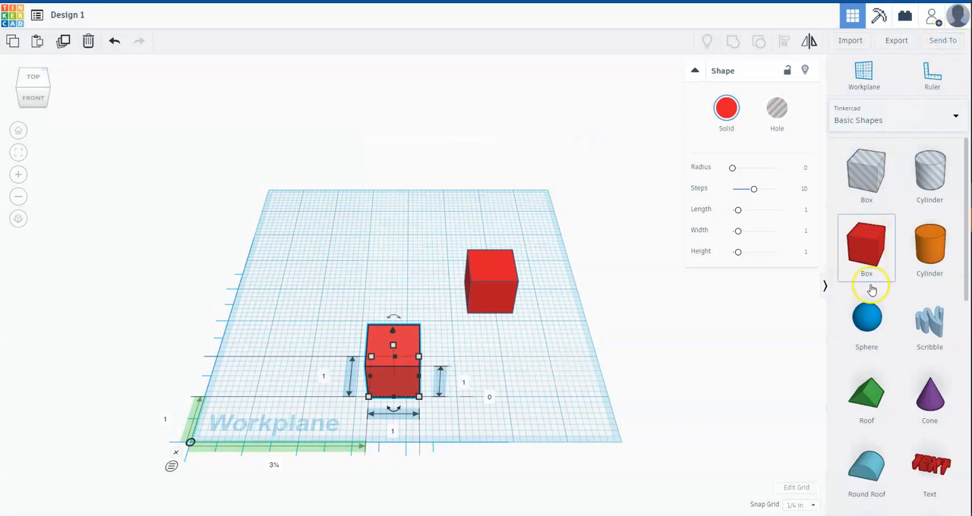
# Look further down the basic shapes library and return to the Tinkercad dashboard.
pyautogui.scroll(-2, 894, 356)
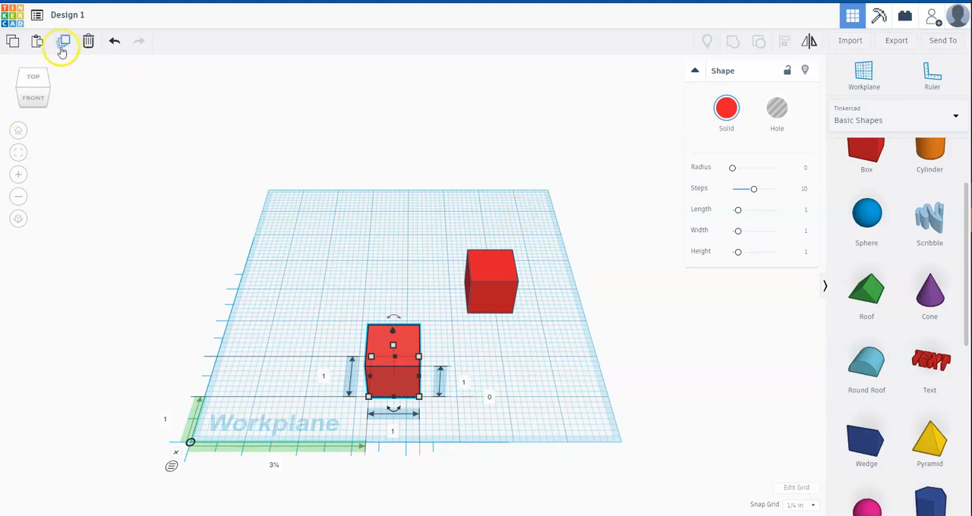
pyautogui.click(12, 18)
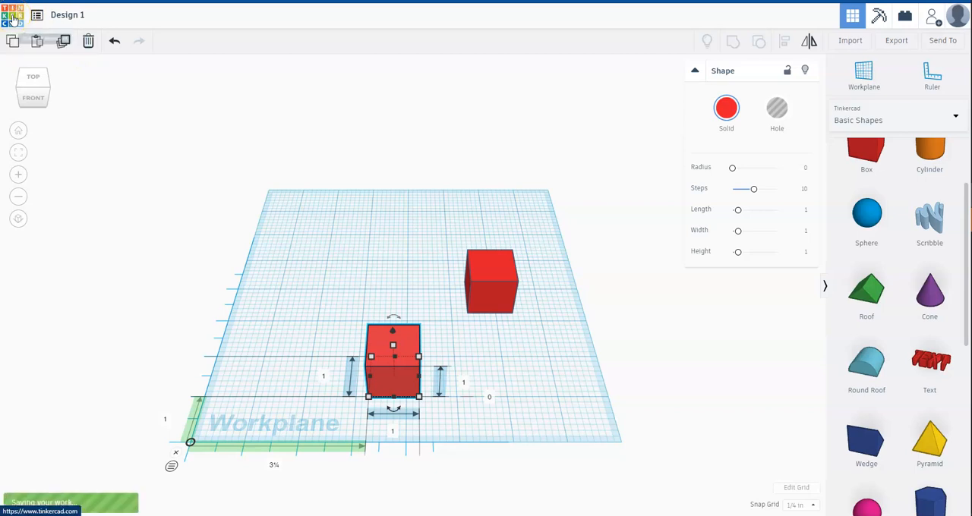